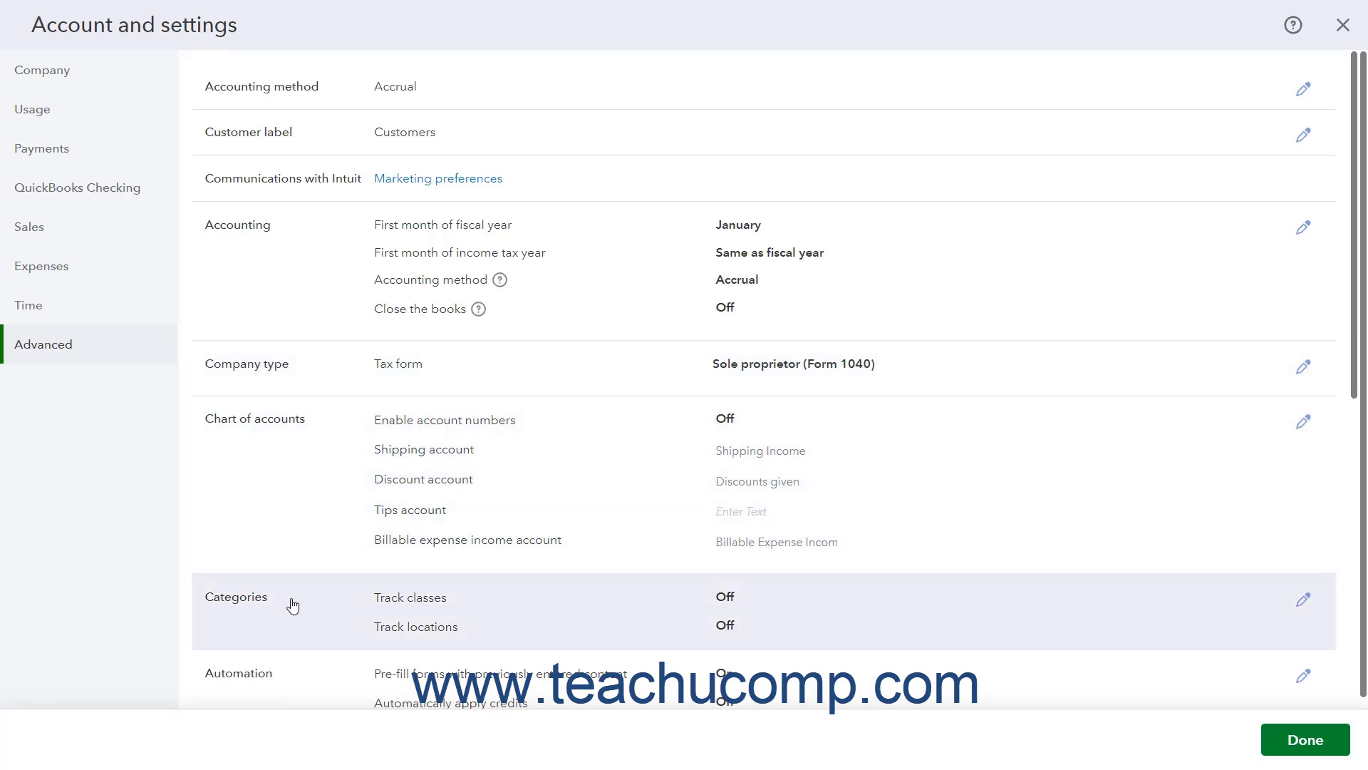
Examine the sections of the Advanced settings, from Accounting method through Other preferences.
scroll(294, 588, down, 1)
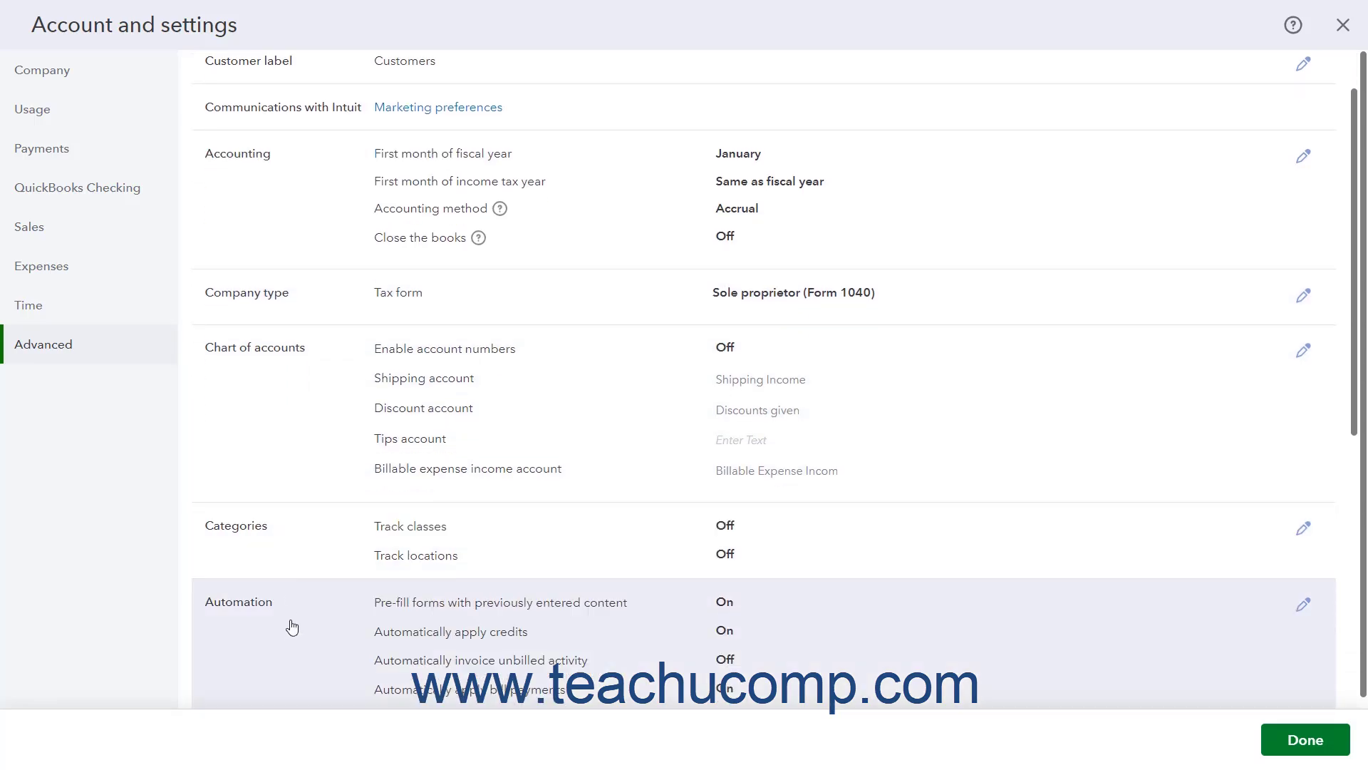
scroll(290, 630, down, 1)
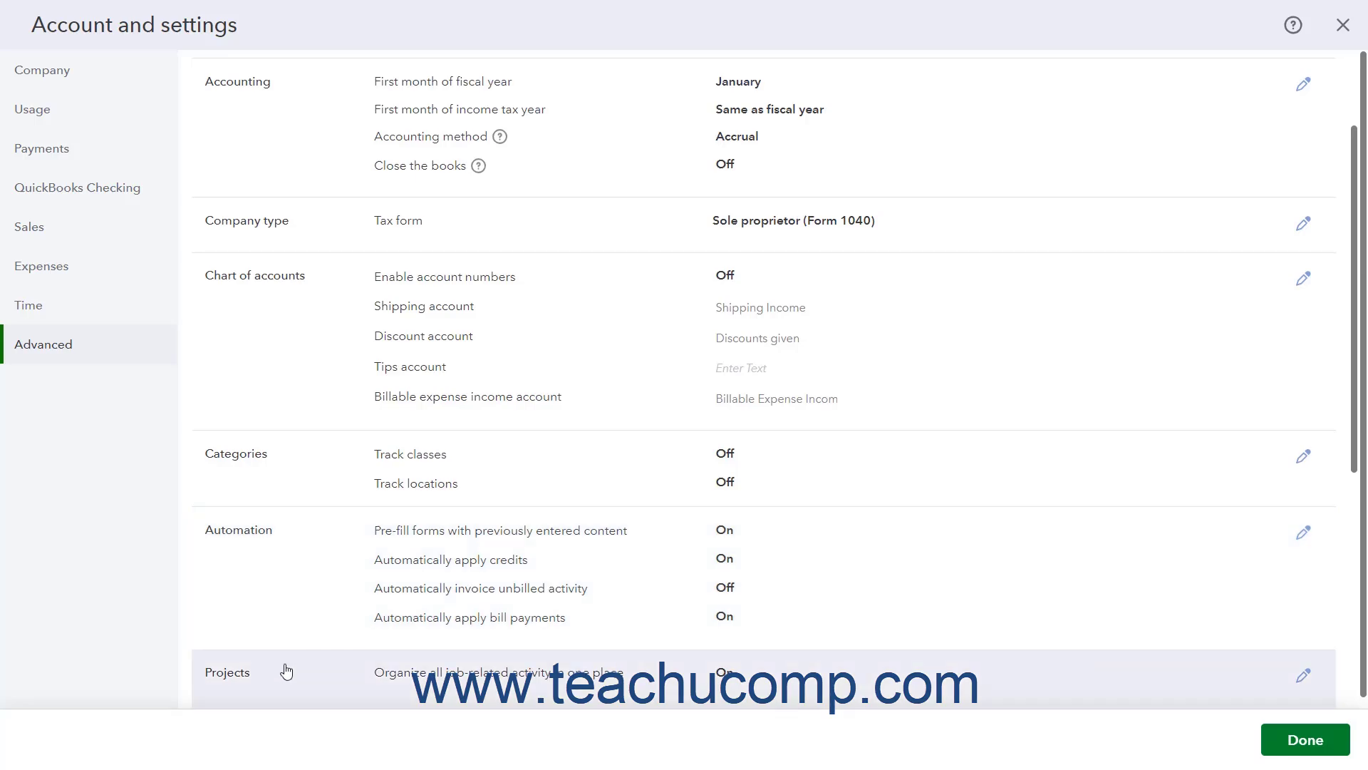
scroll(285, 666, down, 2)
scroll(288, 634, down, 1)
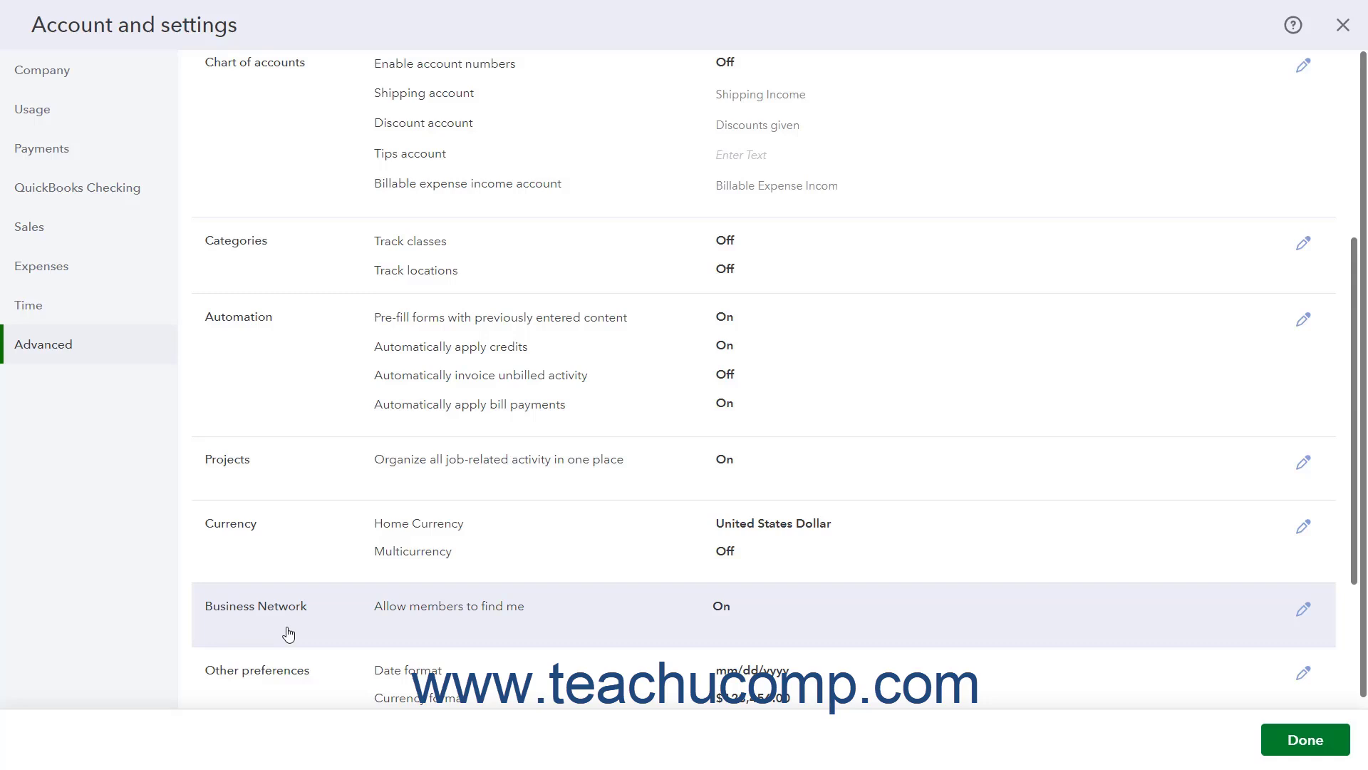
scroll(289, 634, down, 2)
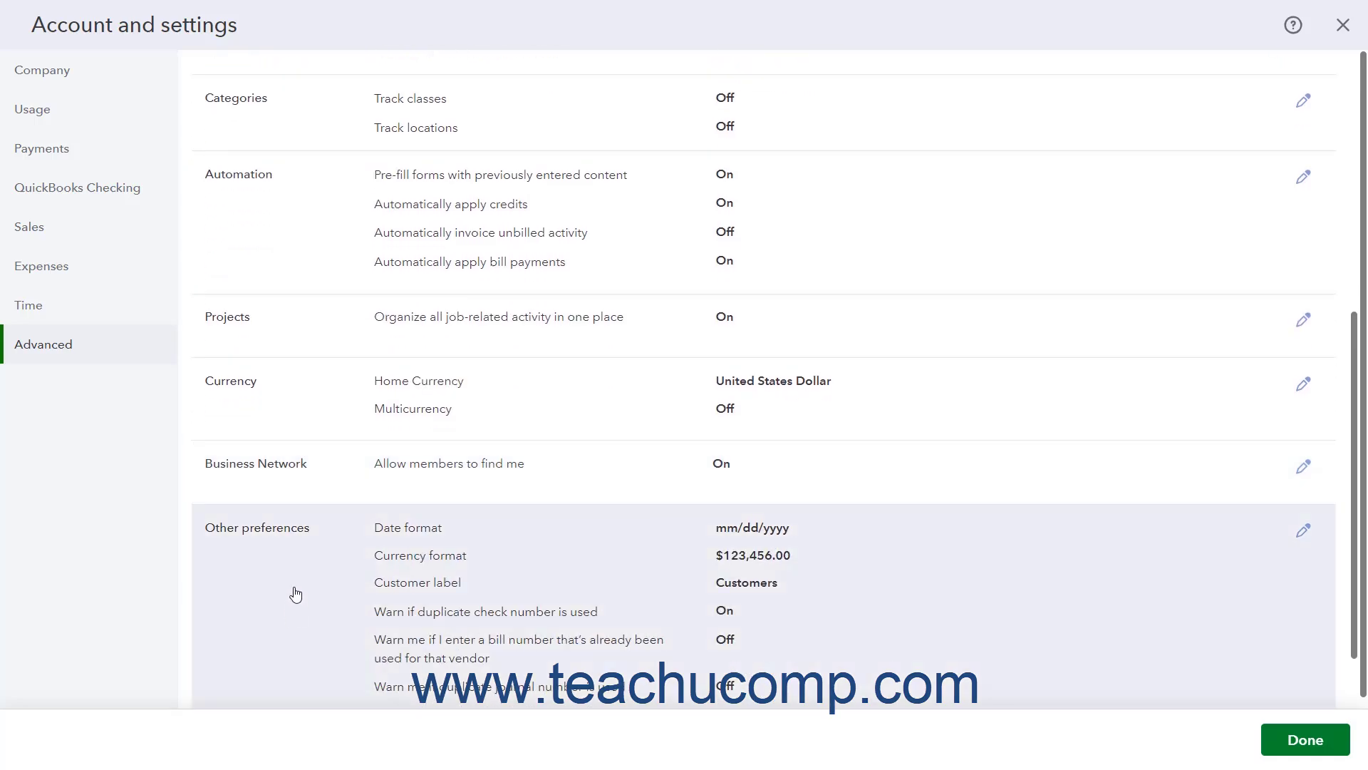
scroll(296, 595, up, 1)
scroll(296, 594, up, 3)
scroll(296, 595, up, 3)
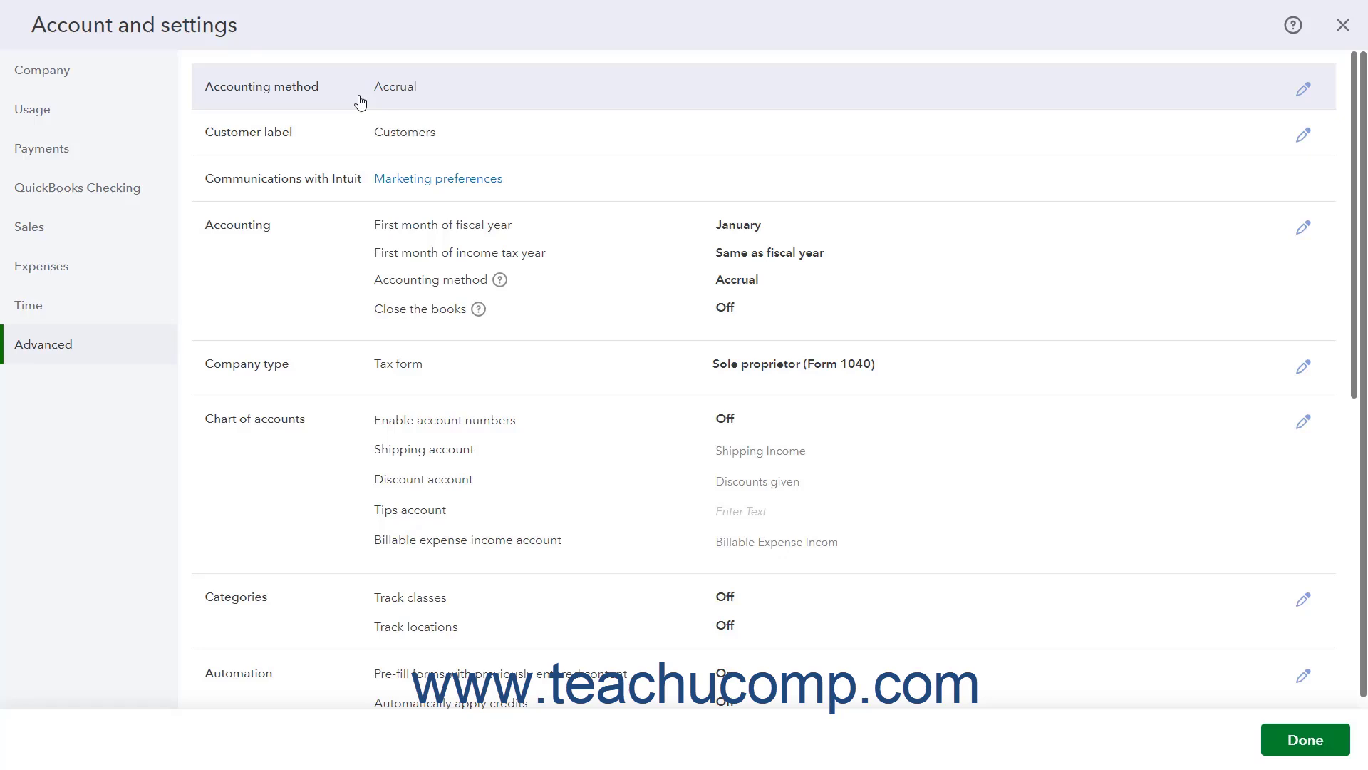
Choose Accrual as the company's accounting method and save the setting.
click(361, 102)
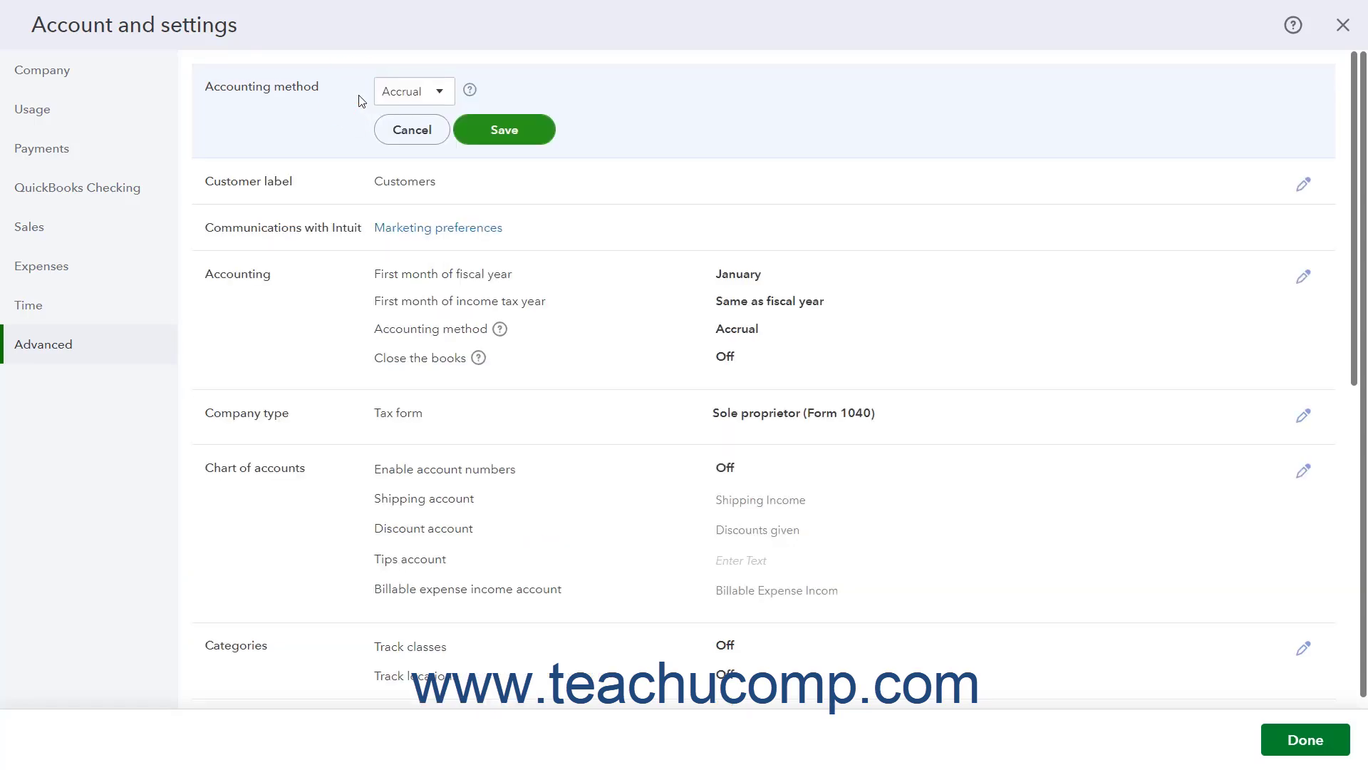
click(440, 96)
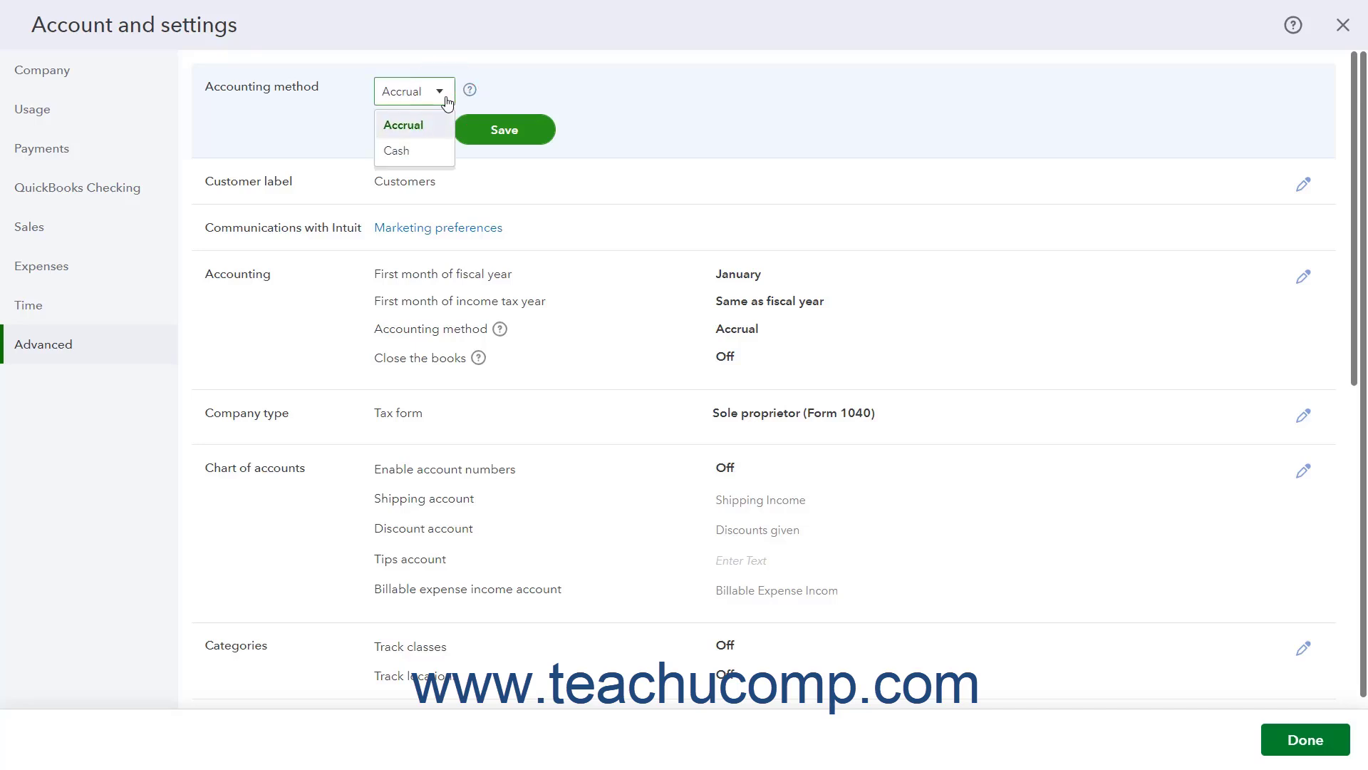
click(428, 125)
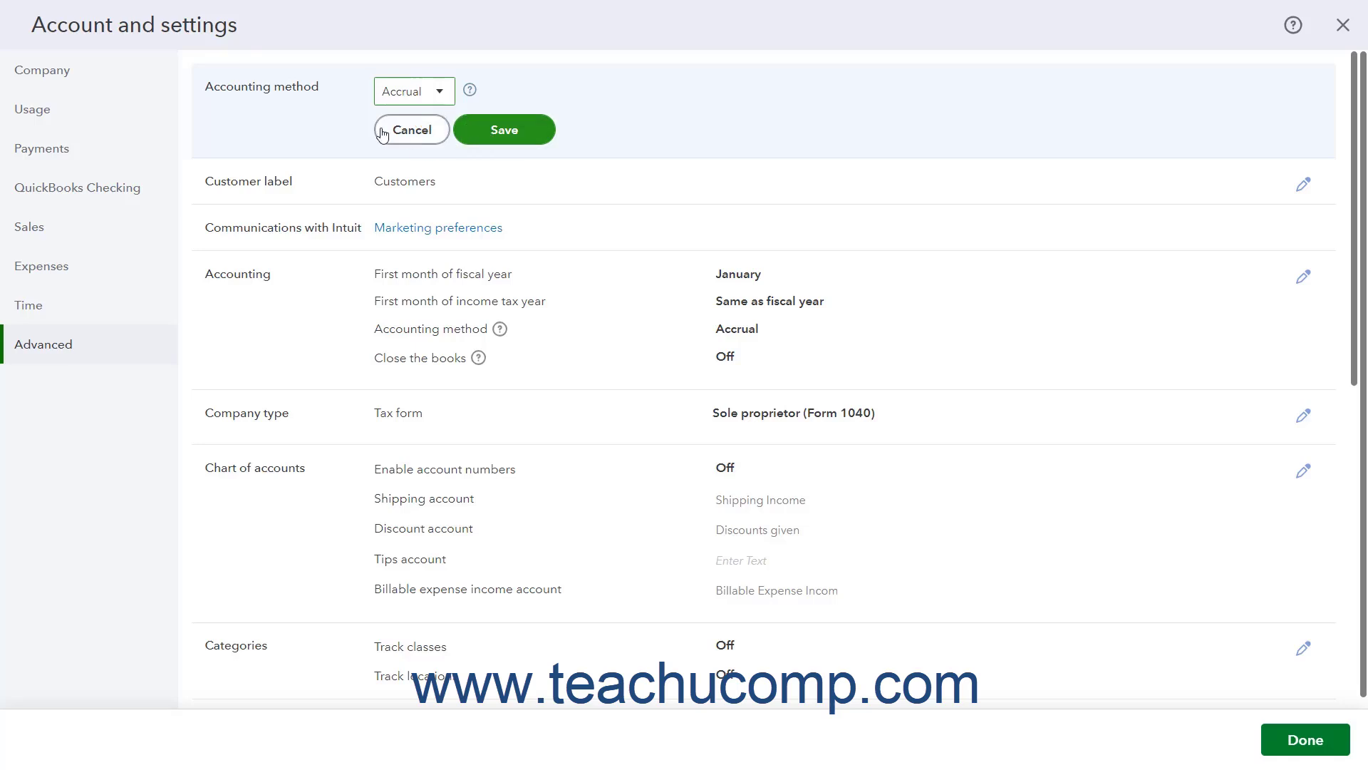
click(495, 130)
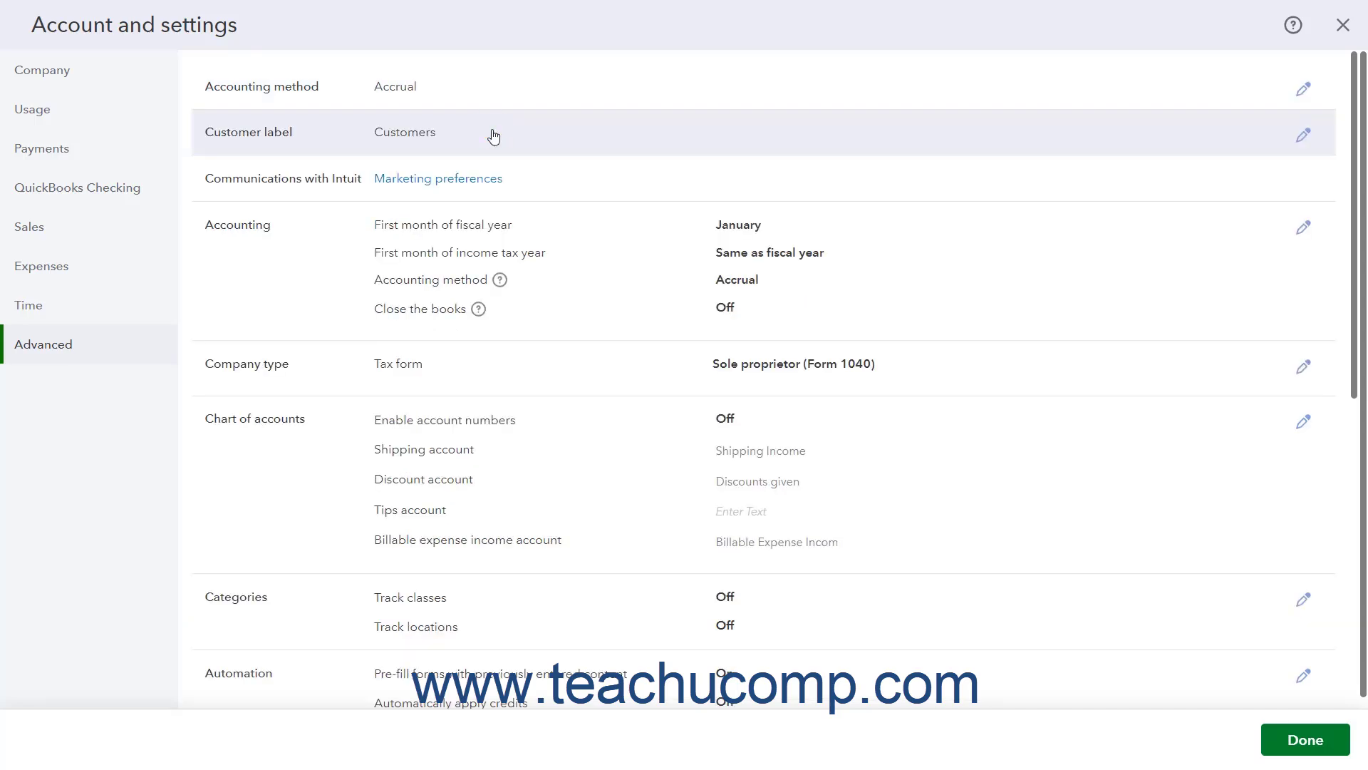
Review the available customer labels, keep Customers, and save the setting.
click(352, 133)
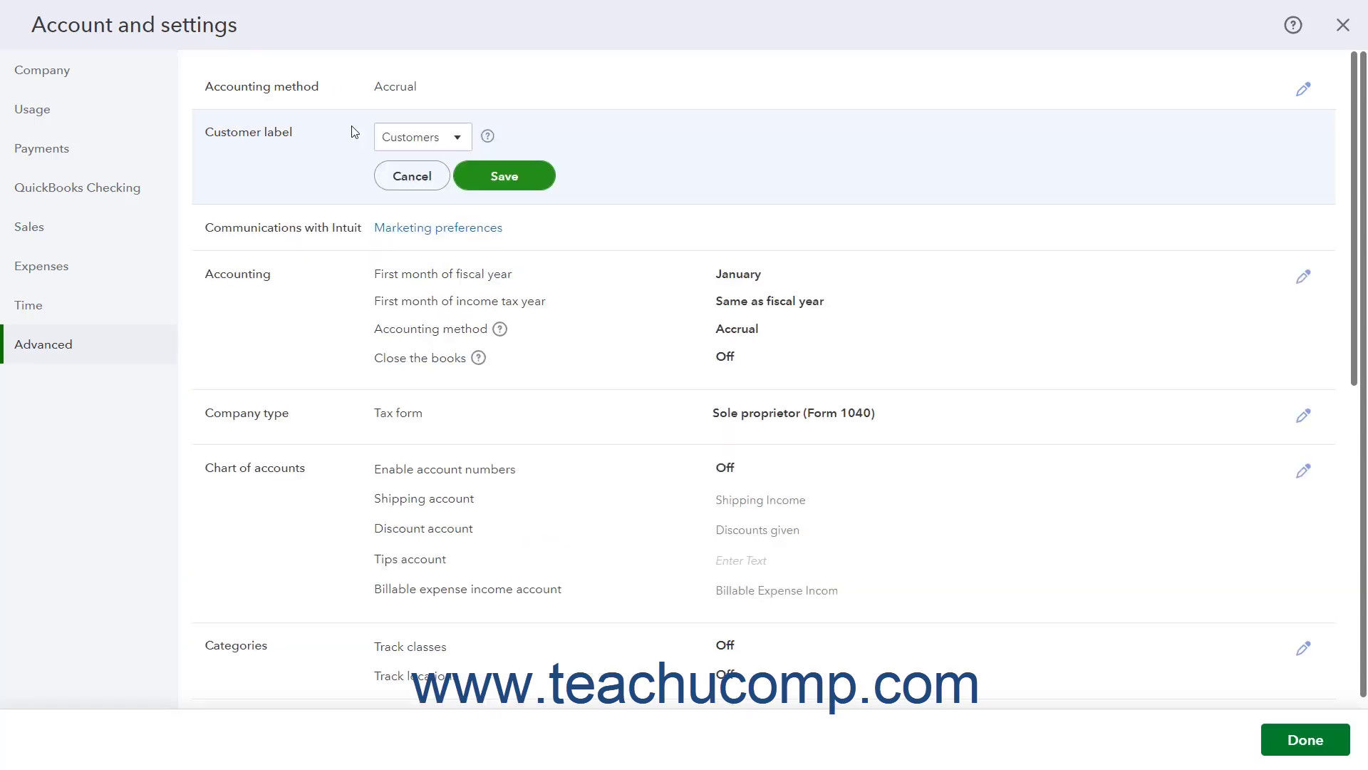
click(456, 143)
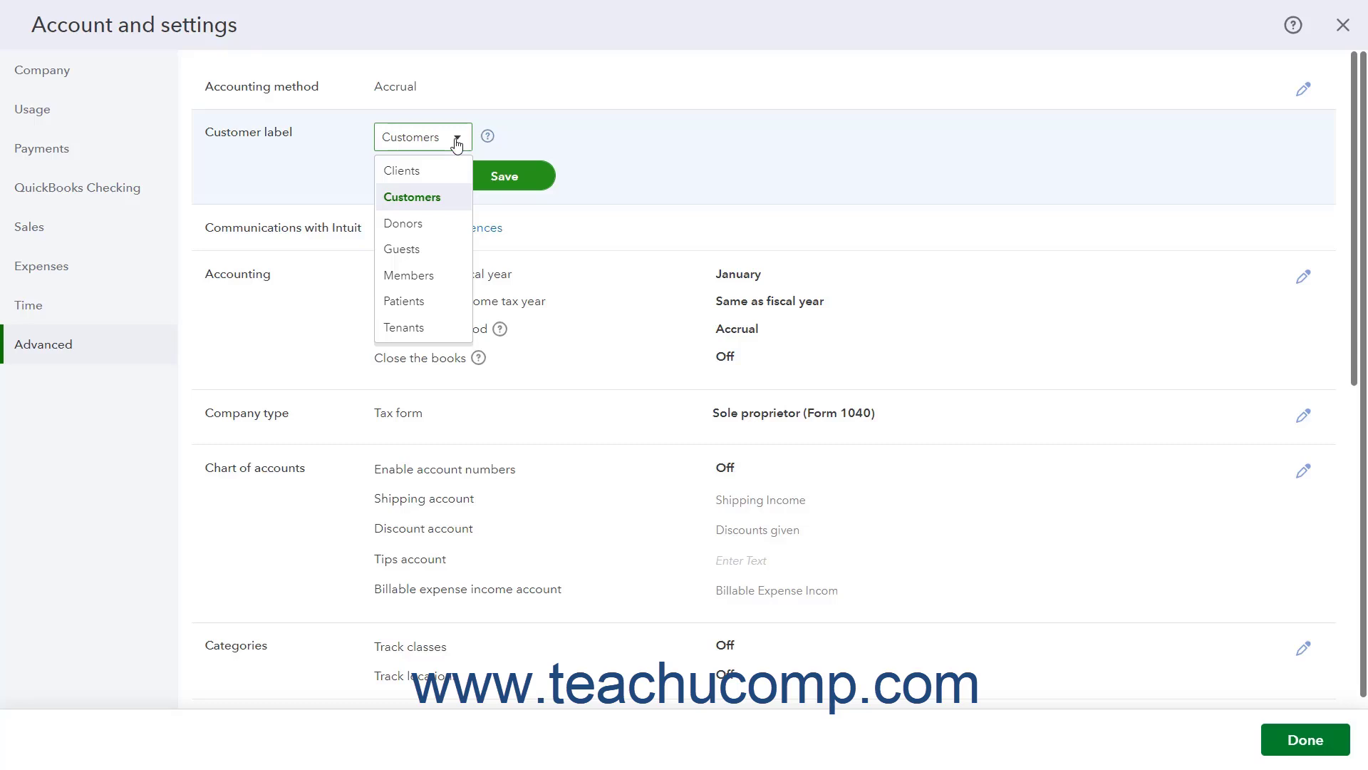
click(457, 143)
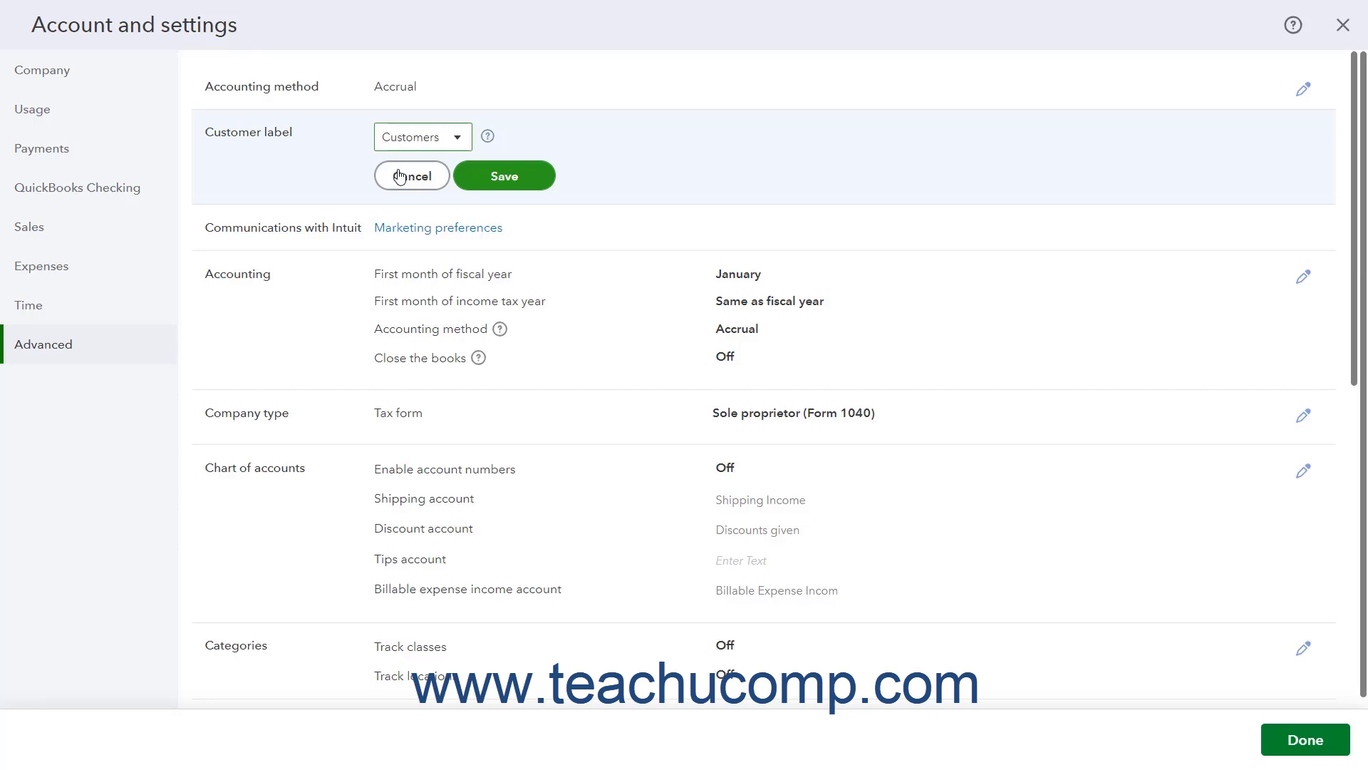
click(499, 177)
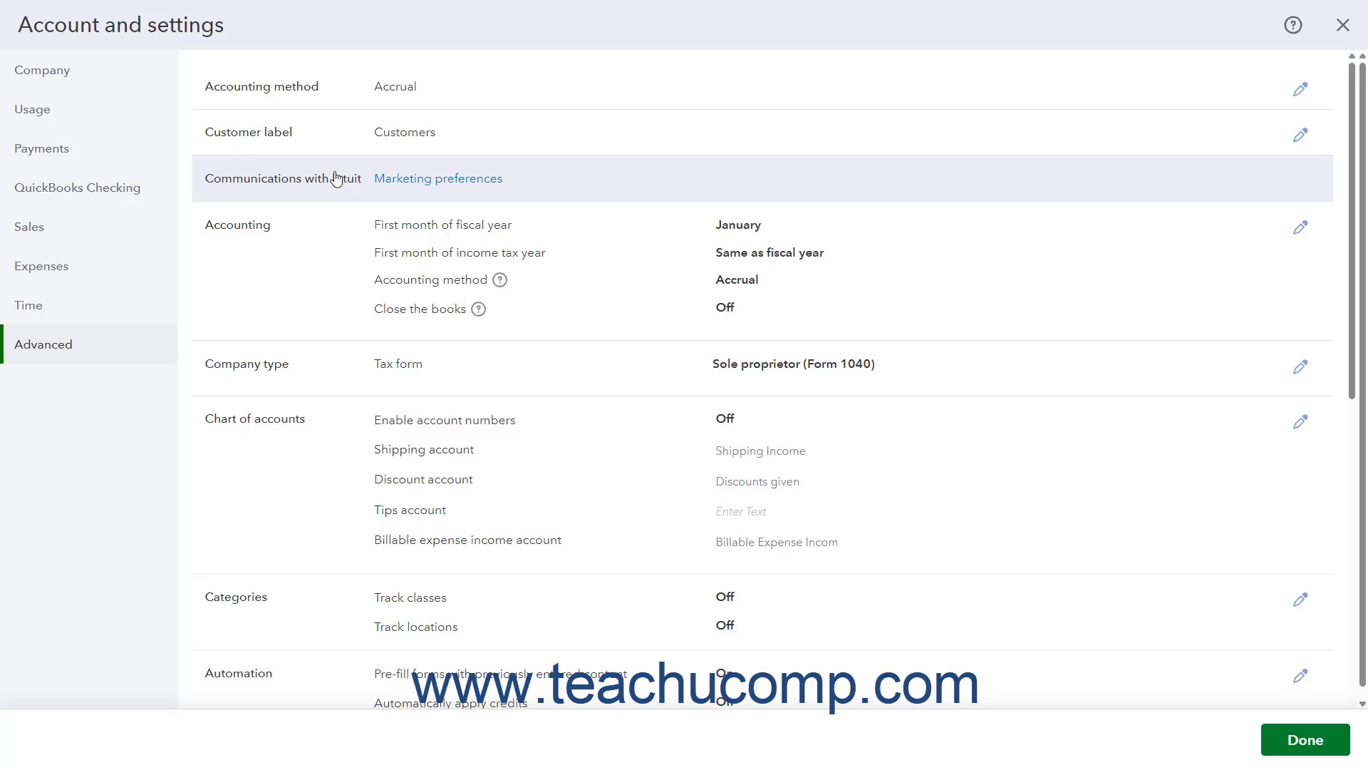
Open the marketing preferences for communications with Intuit, view the account page, and return to the Advanced settings.
click(435, 183)
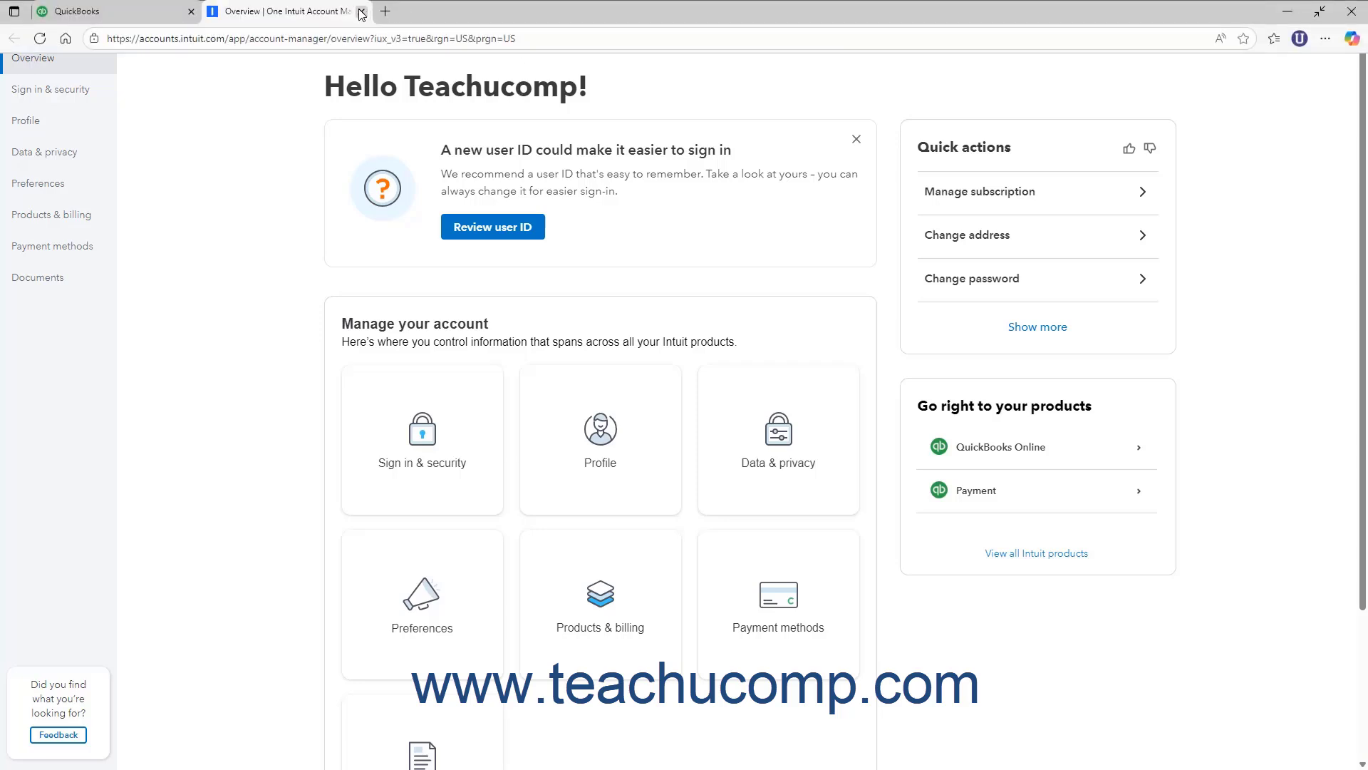
click(358, 11)
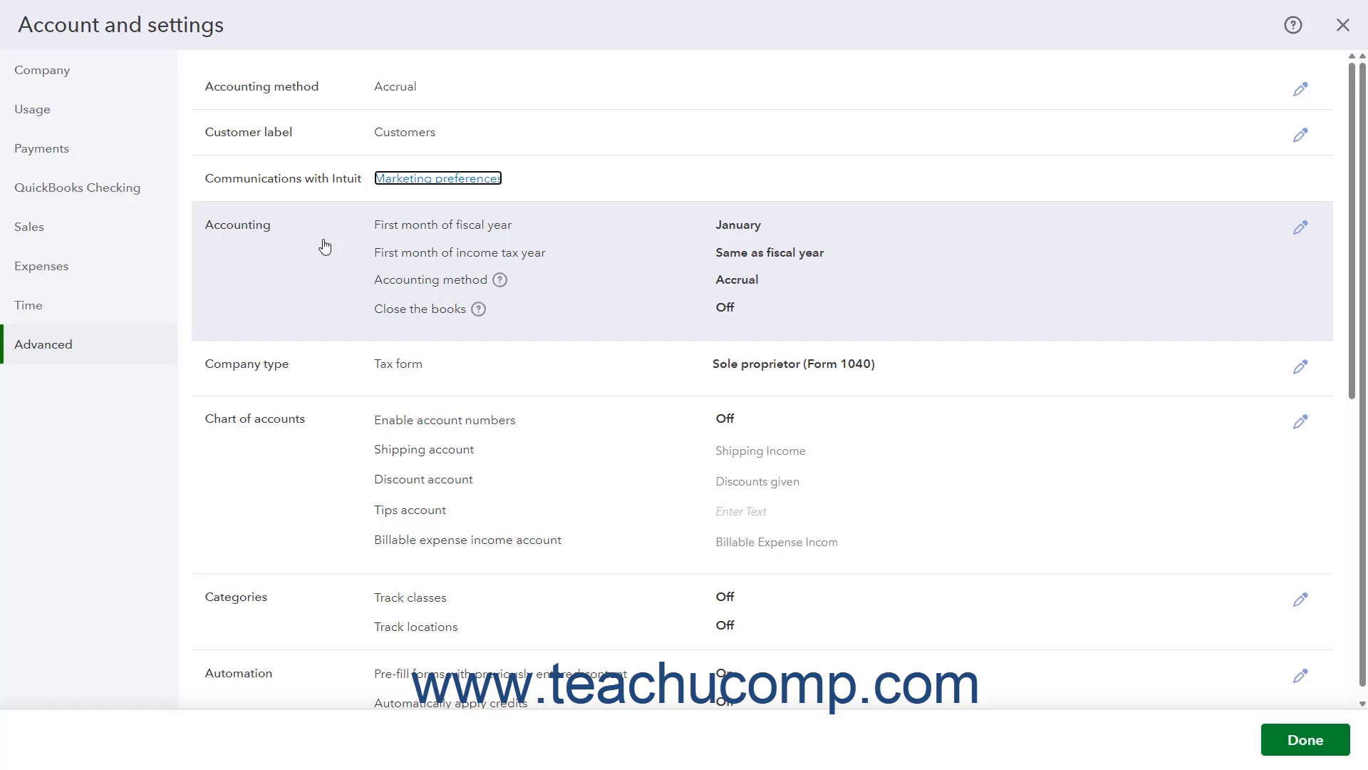
Open the Accounting section for editing and review its accounting method choices.
click(325, 246)
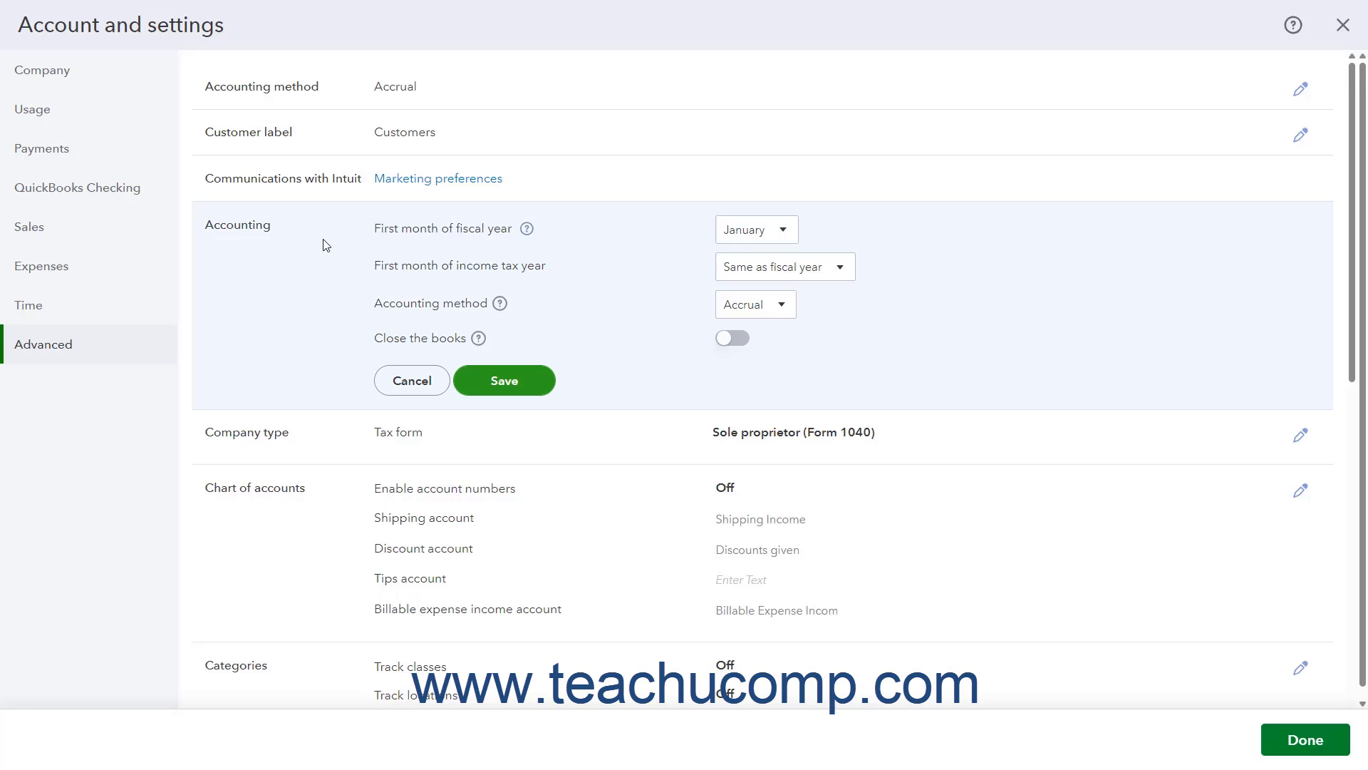
click(787, 306)
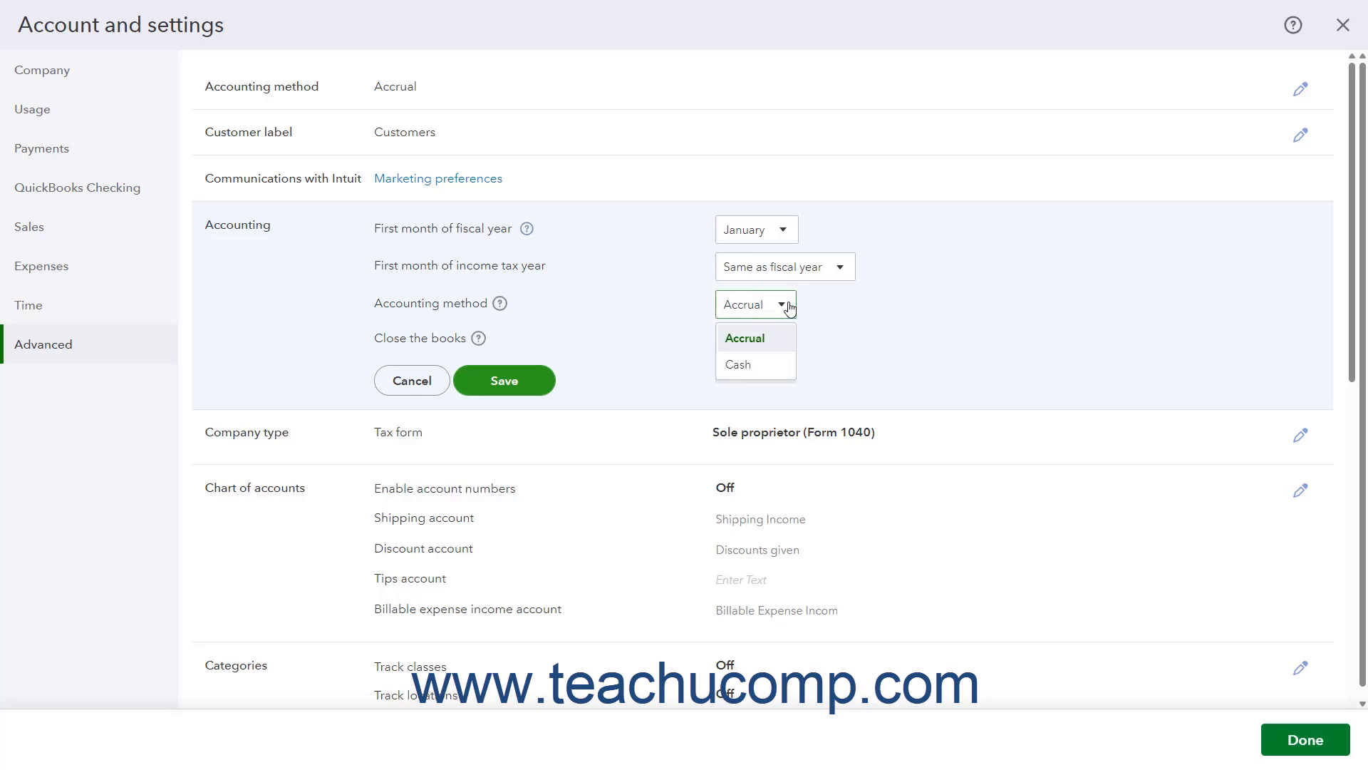
click(789, 306)
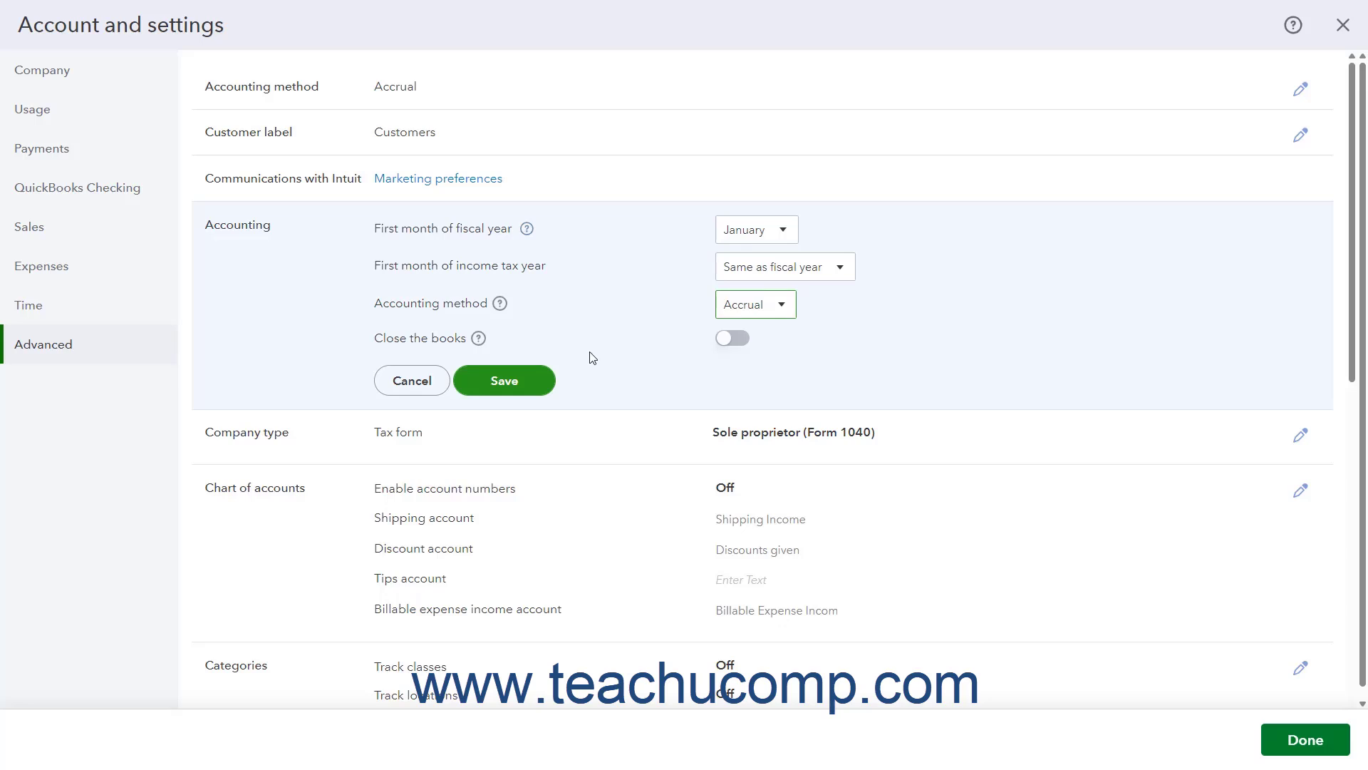
Enable closing the books and require both a warning and a password for changes, without filling in the password fields.
click(734, 340)
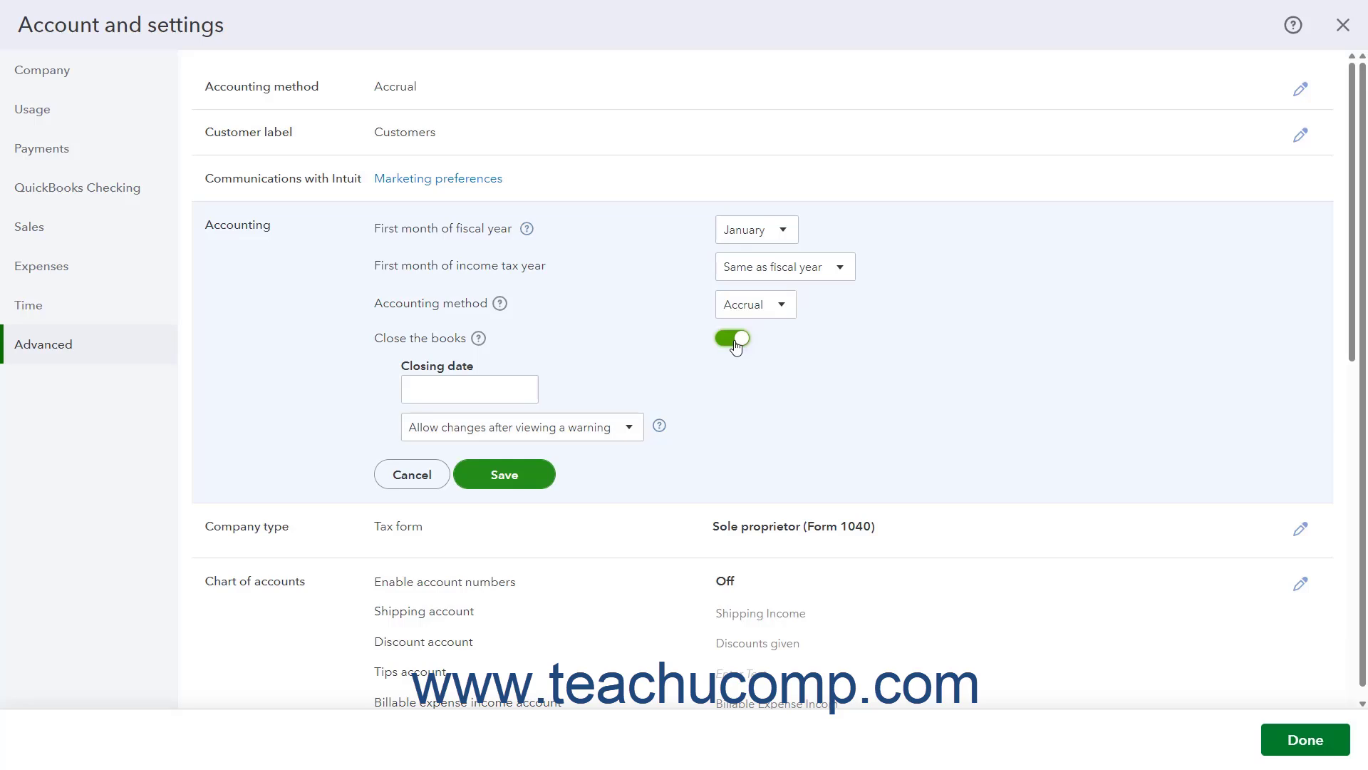
click(632, 429)
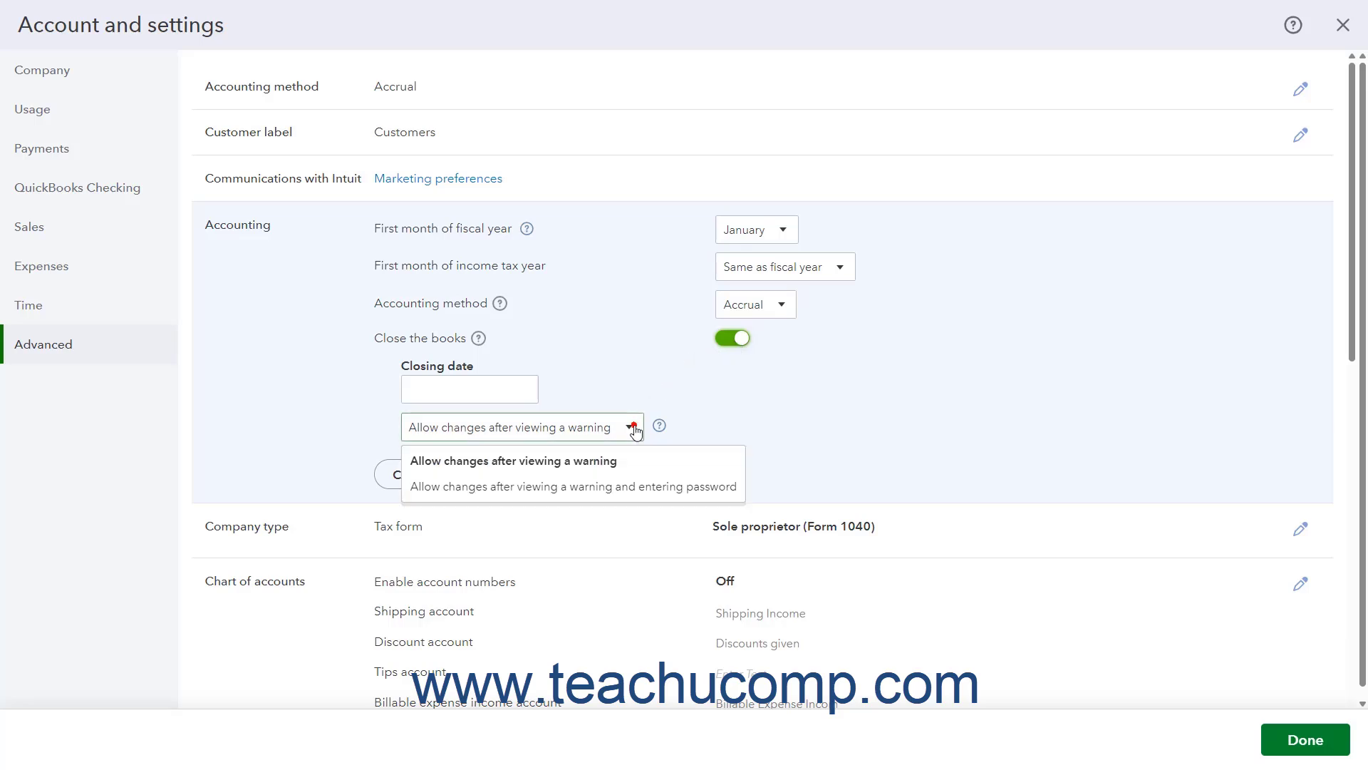
click(623, 488)
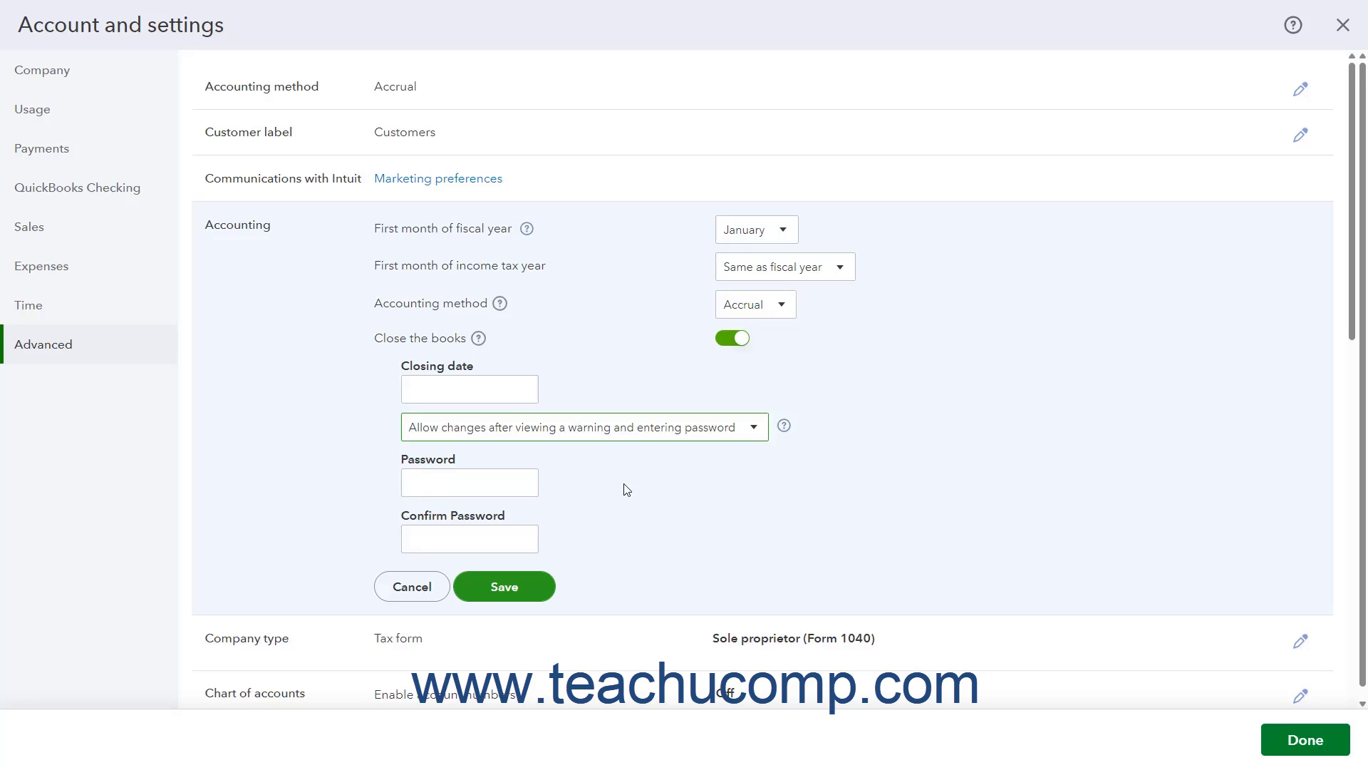
click(503, 482)
click(467, 541)
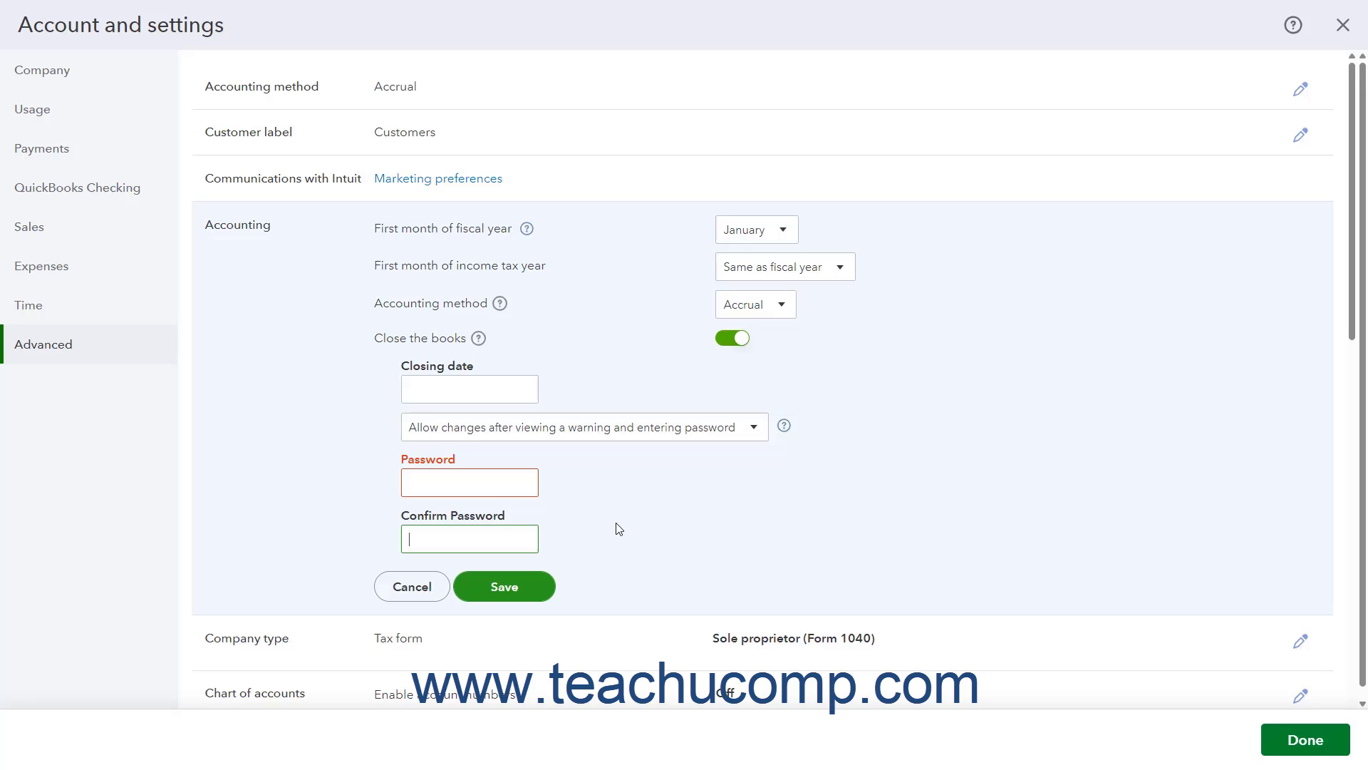
Turn off closing the books and save the Accounting section.
click(732, 338)
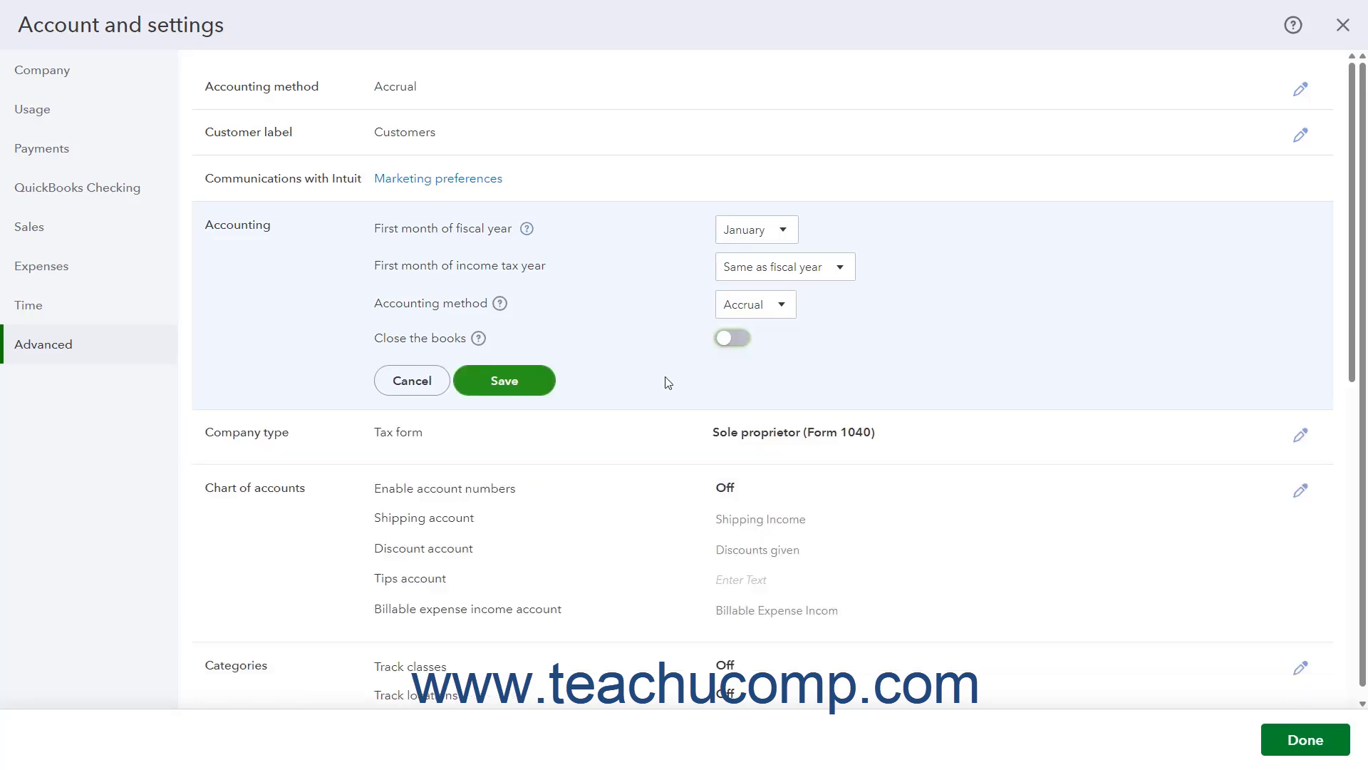
click(528, 390)
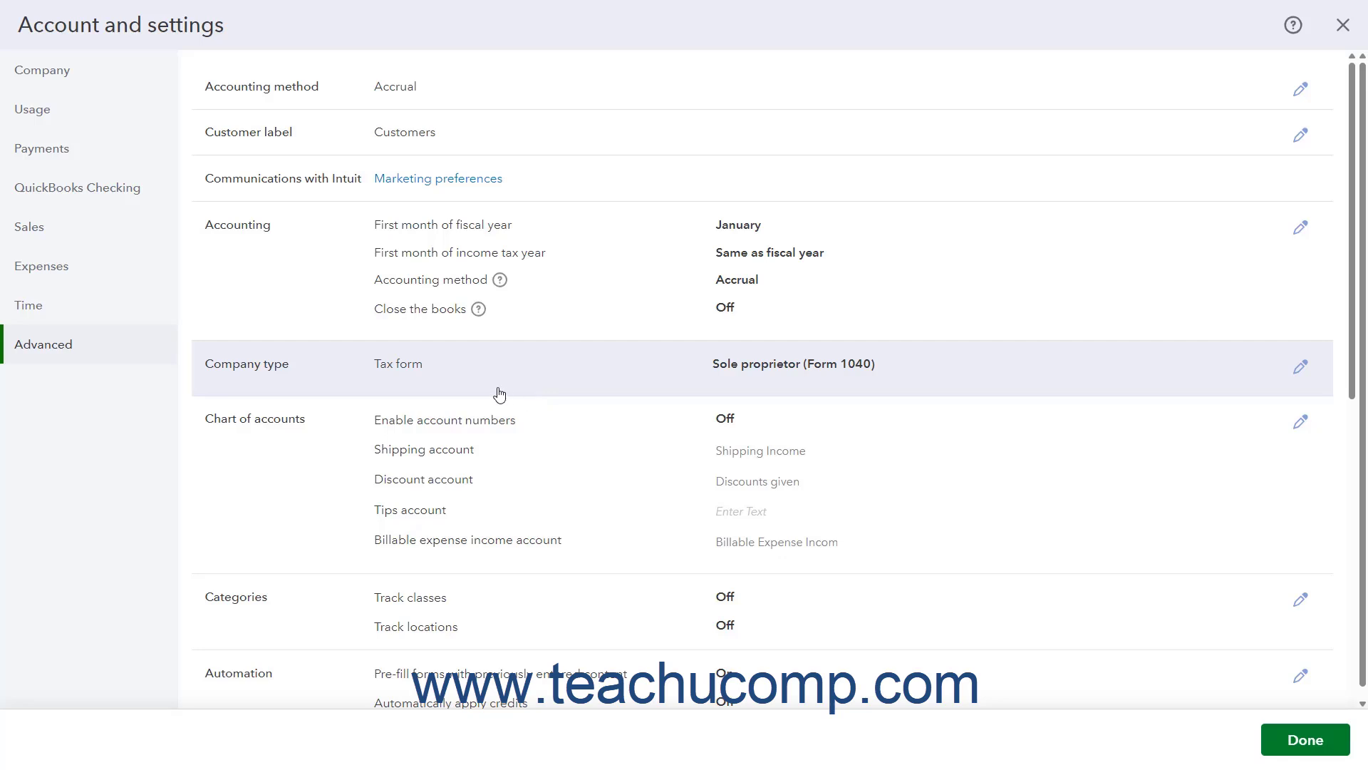
Select Sole proprietor (Form 1040) as the company type's tax form and save it.
click(499, 394)
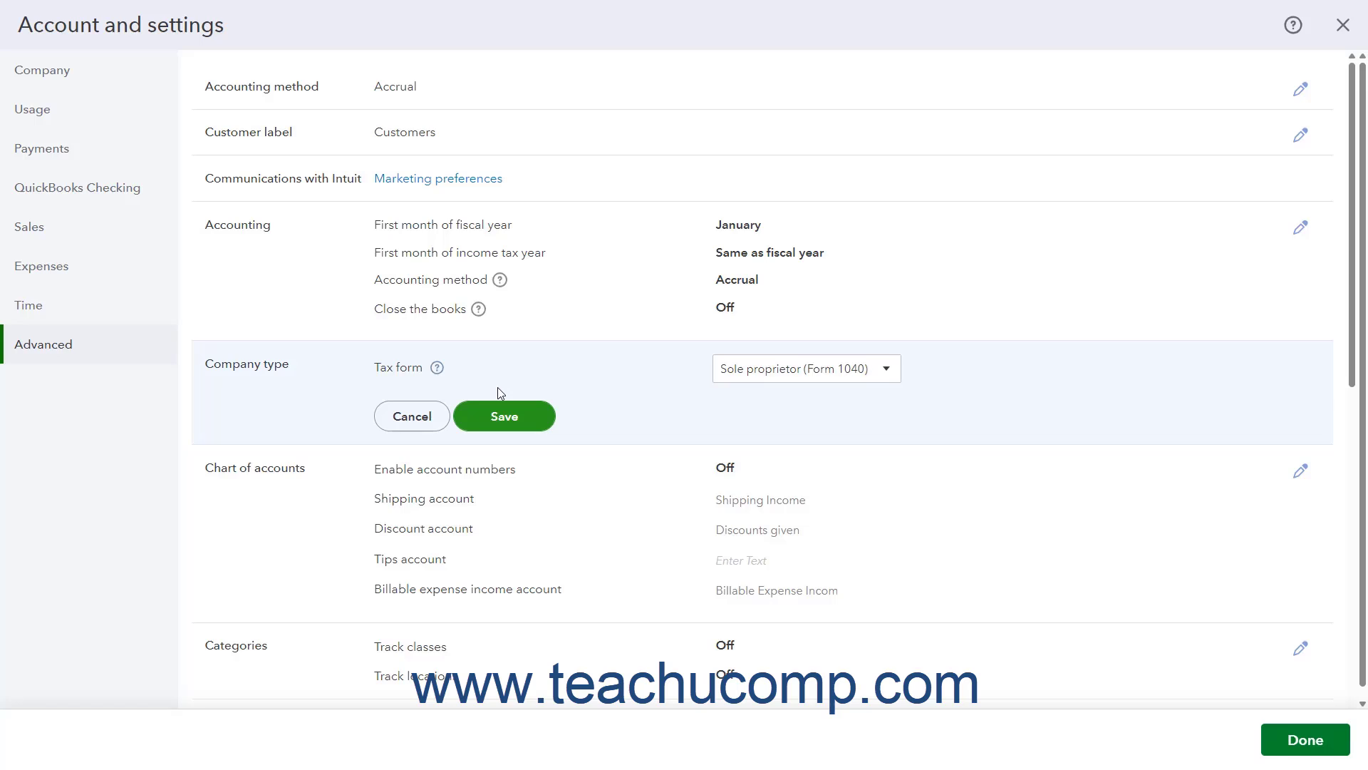
click(890, 368)
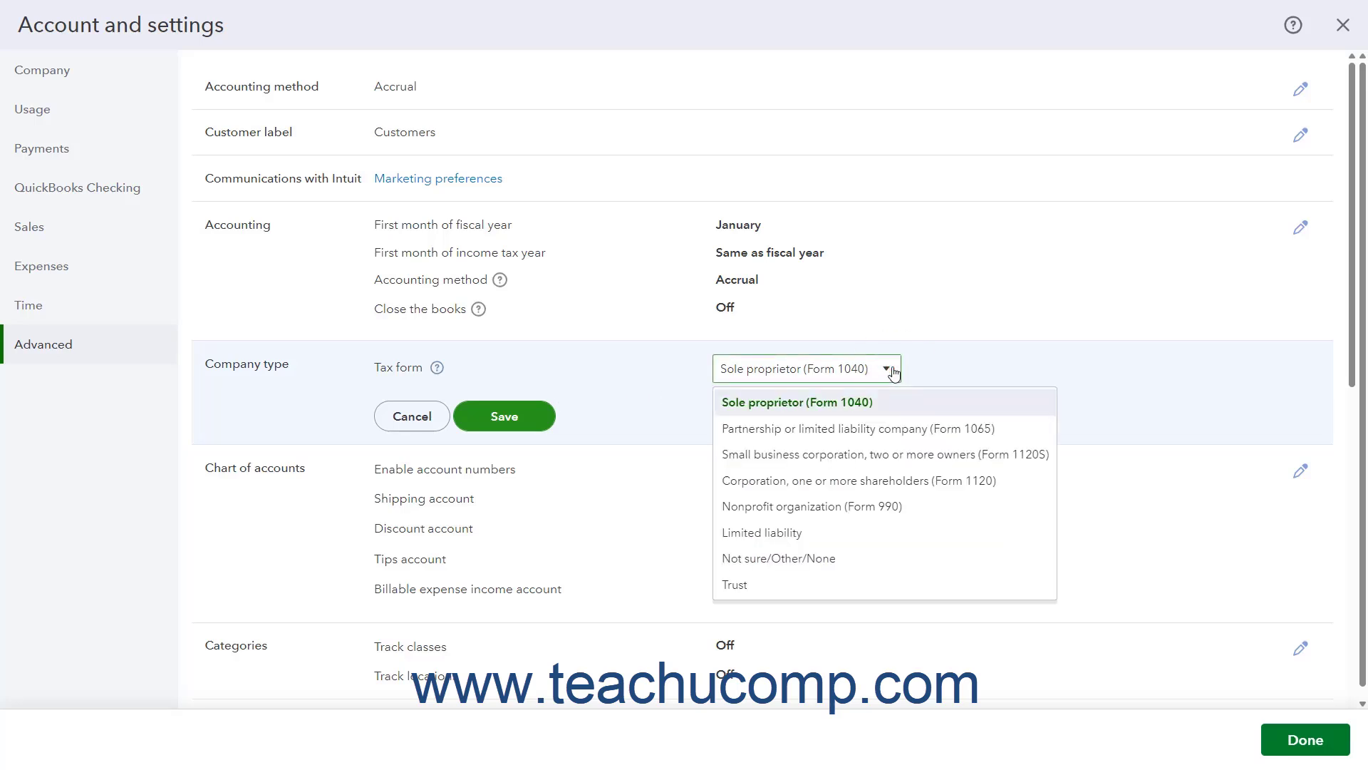
click(866, 404)
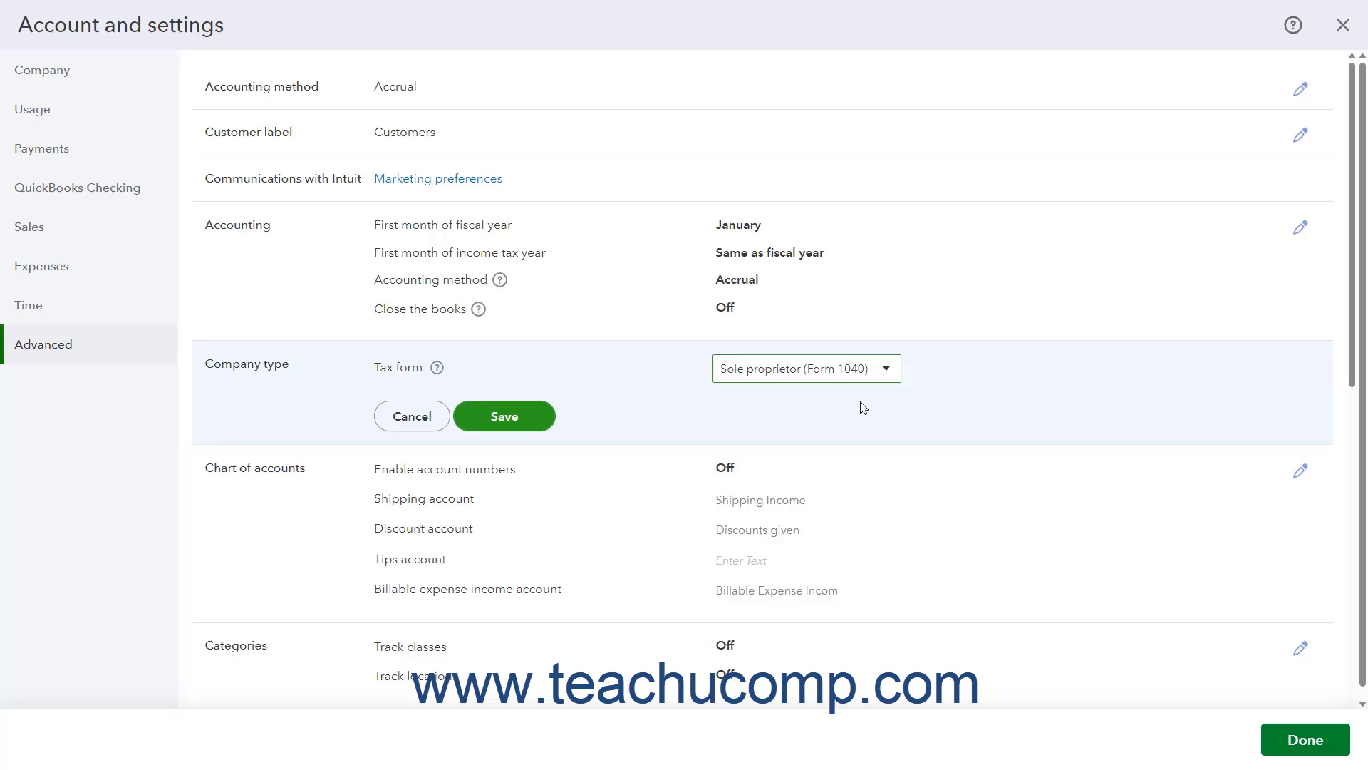
click(528, 419)
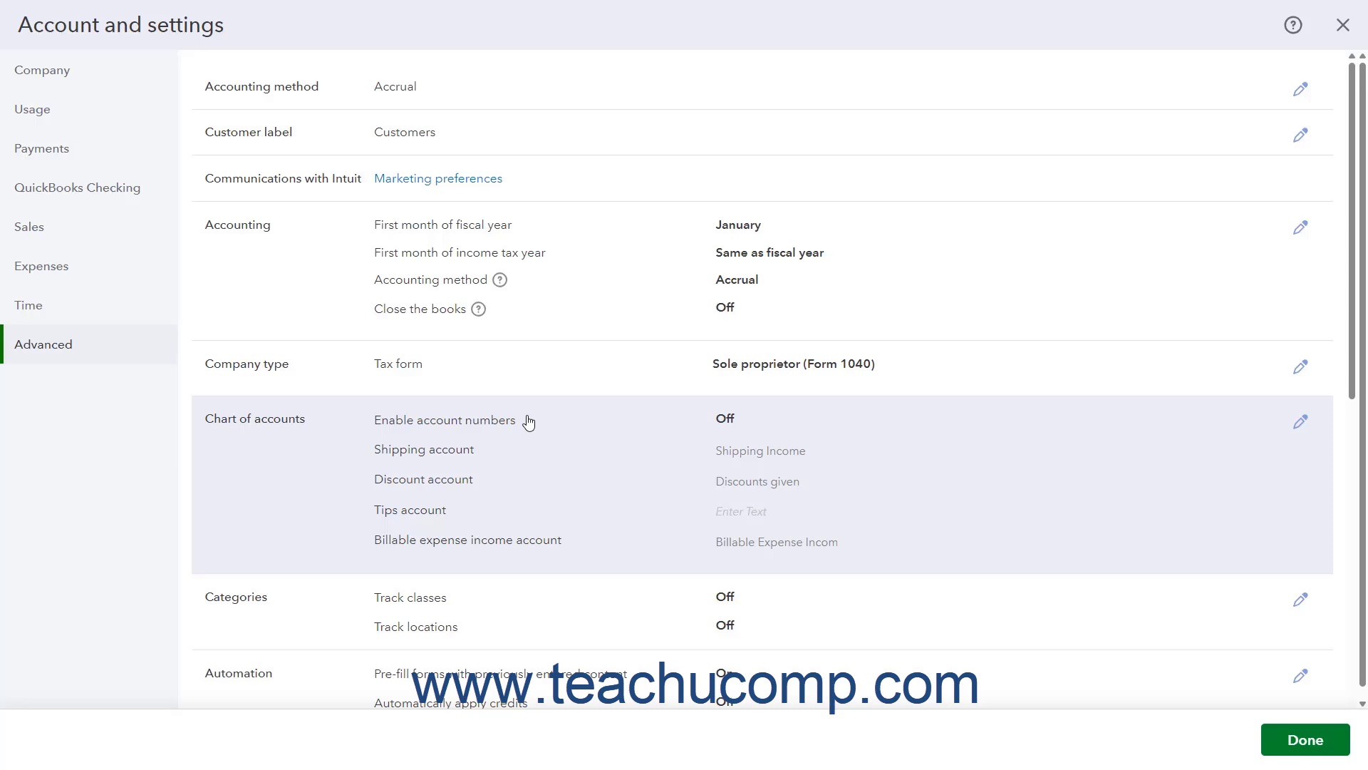
Enable account numbers for the chart of accounts and have them shown.
click(338, 463)
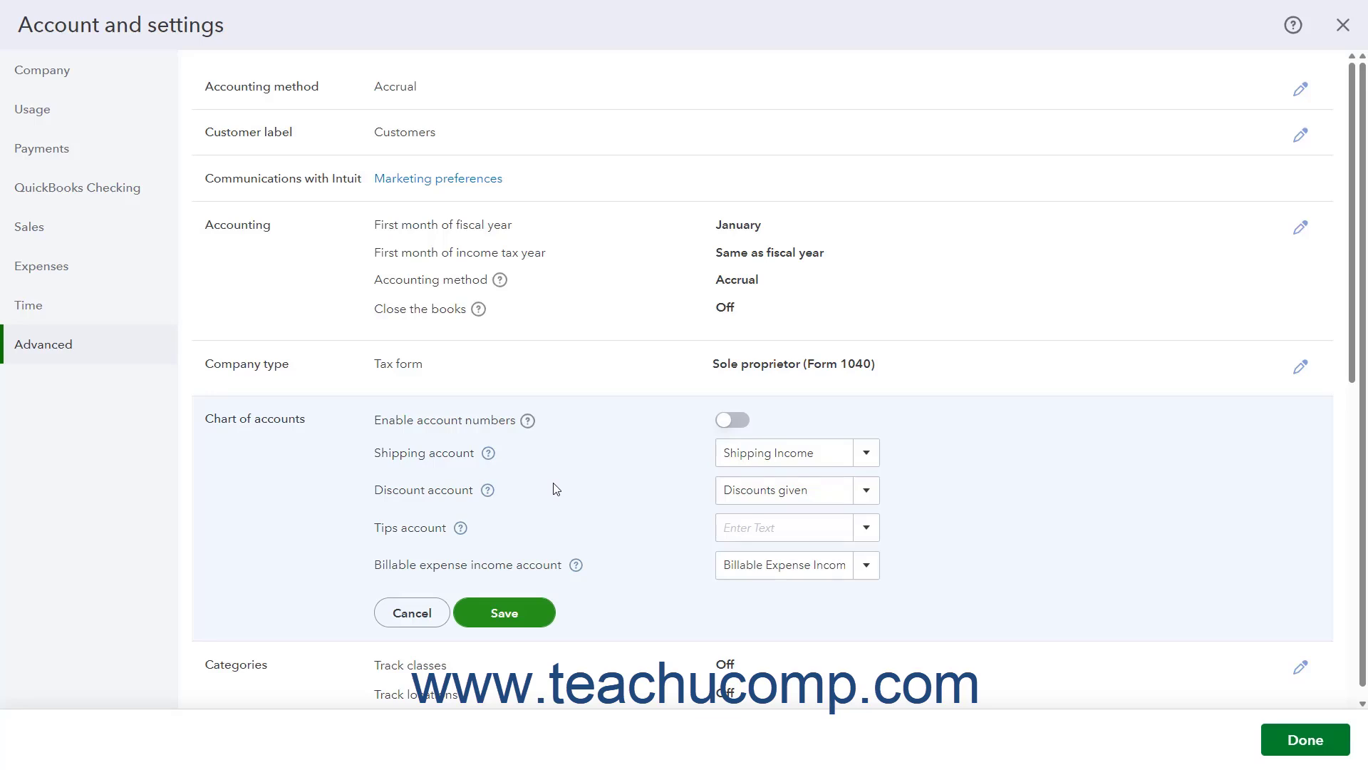
click(734, 422)
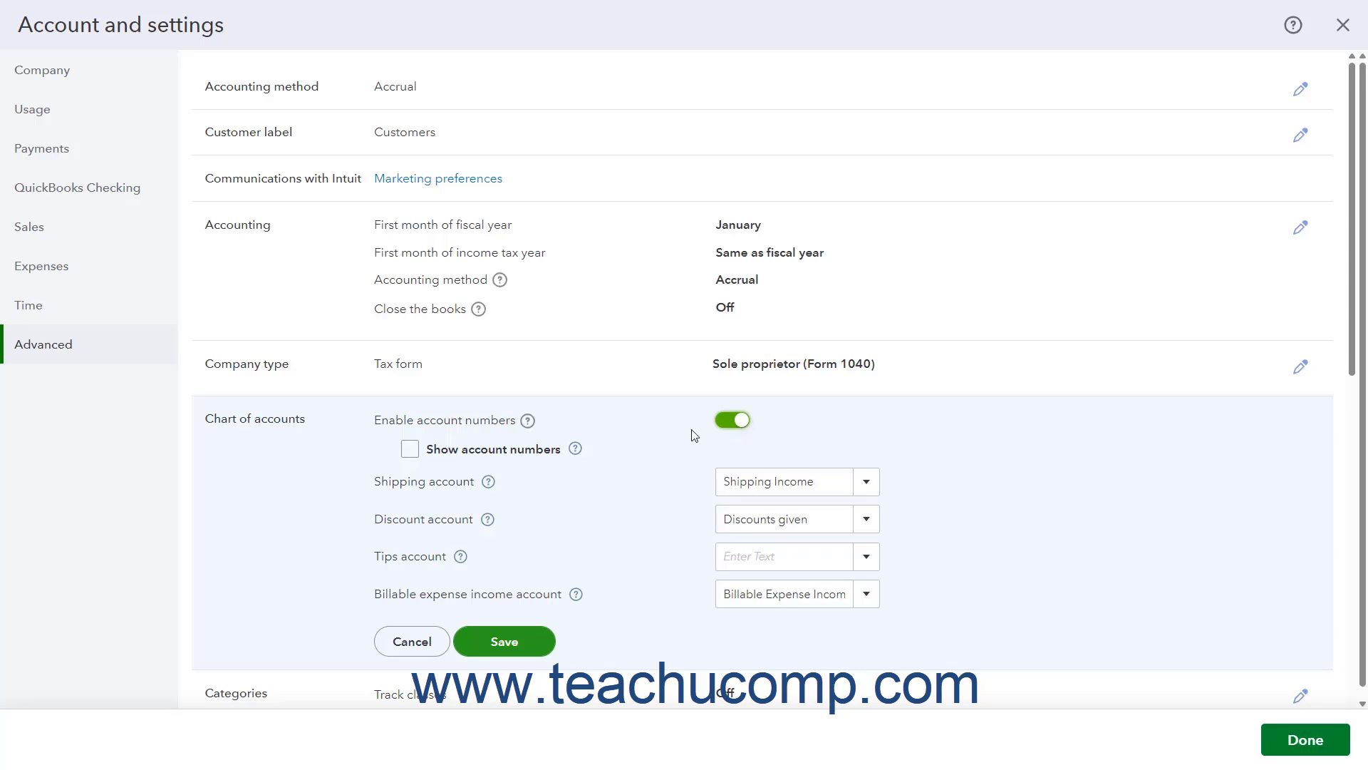
click(409, 449)
Review the choices for the shipping, discount, billable expense income and tips accounts, keep them as they are, and save the Chart of accounts section.
click(866, 485)
click(865, 490)
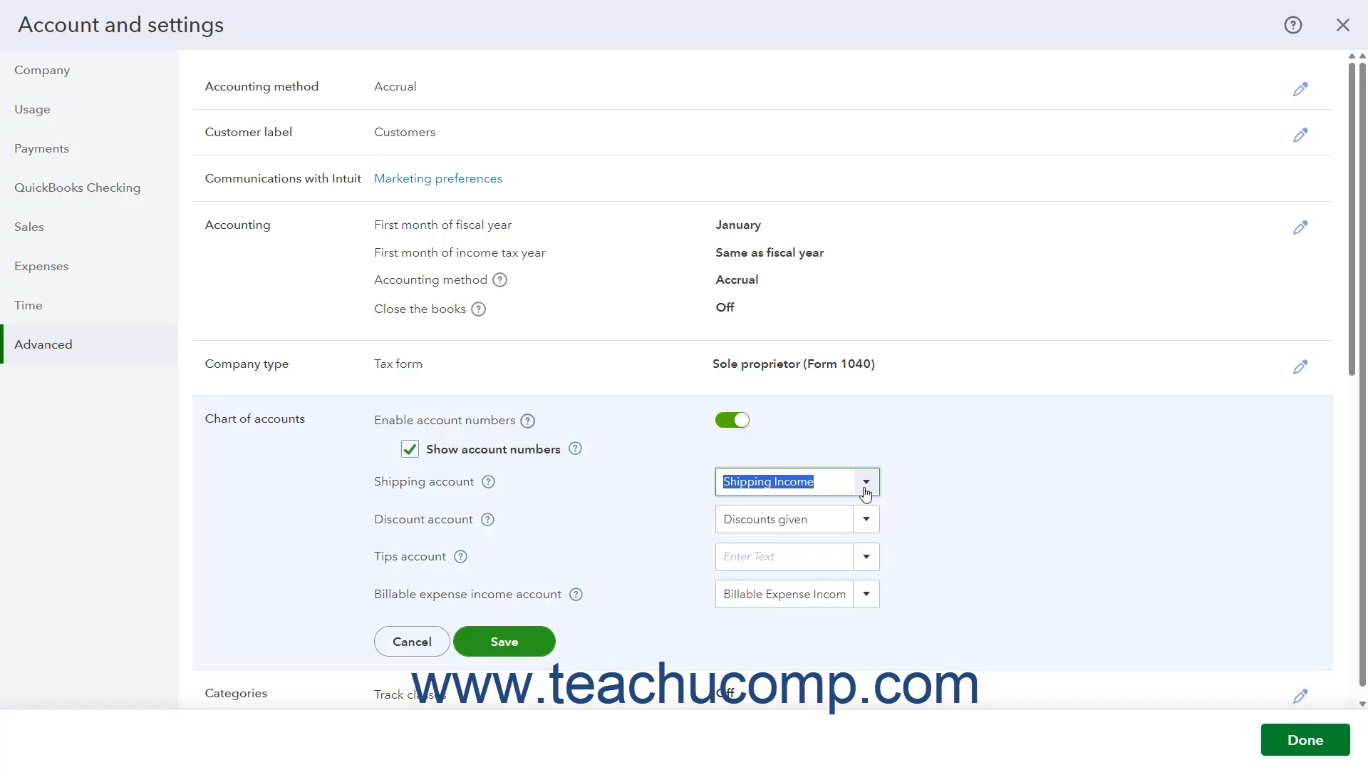
click(872, 523)
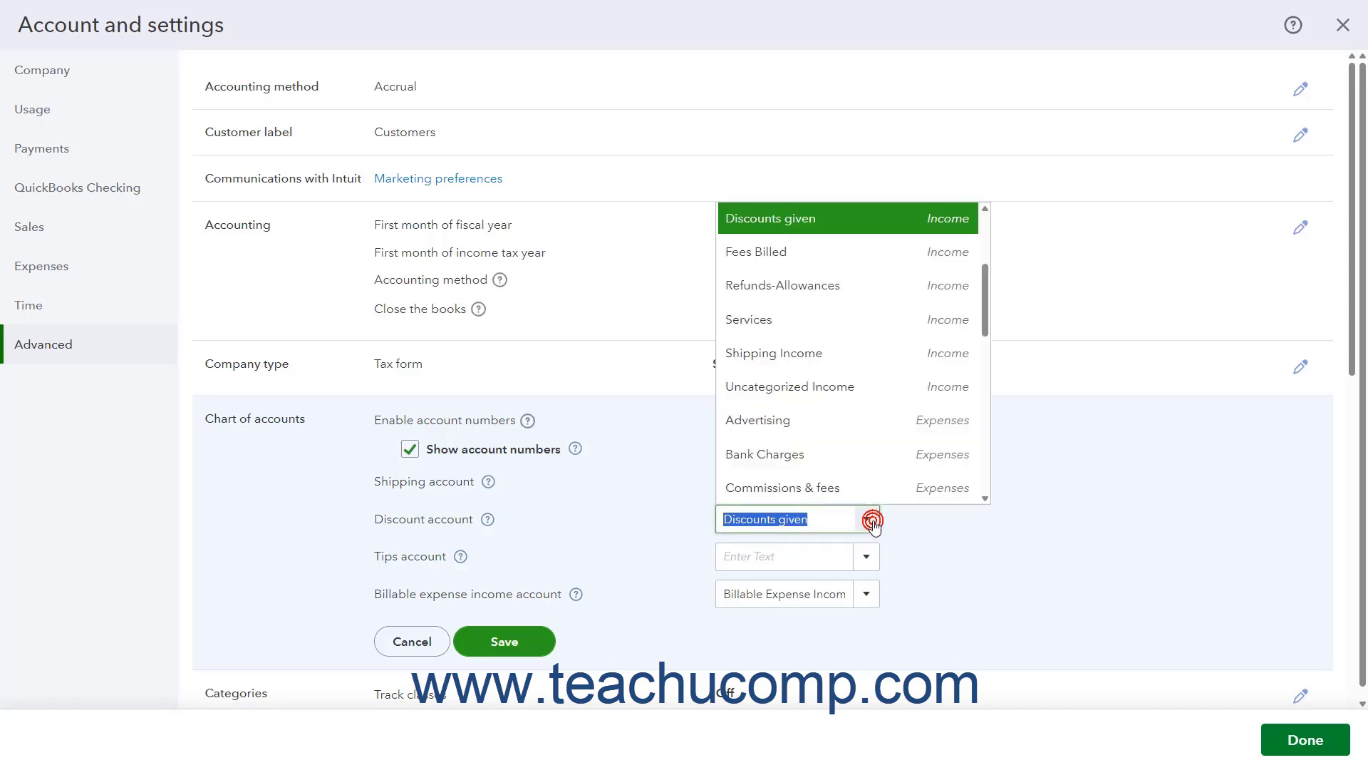
click(872, 522)
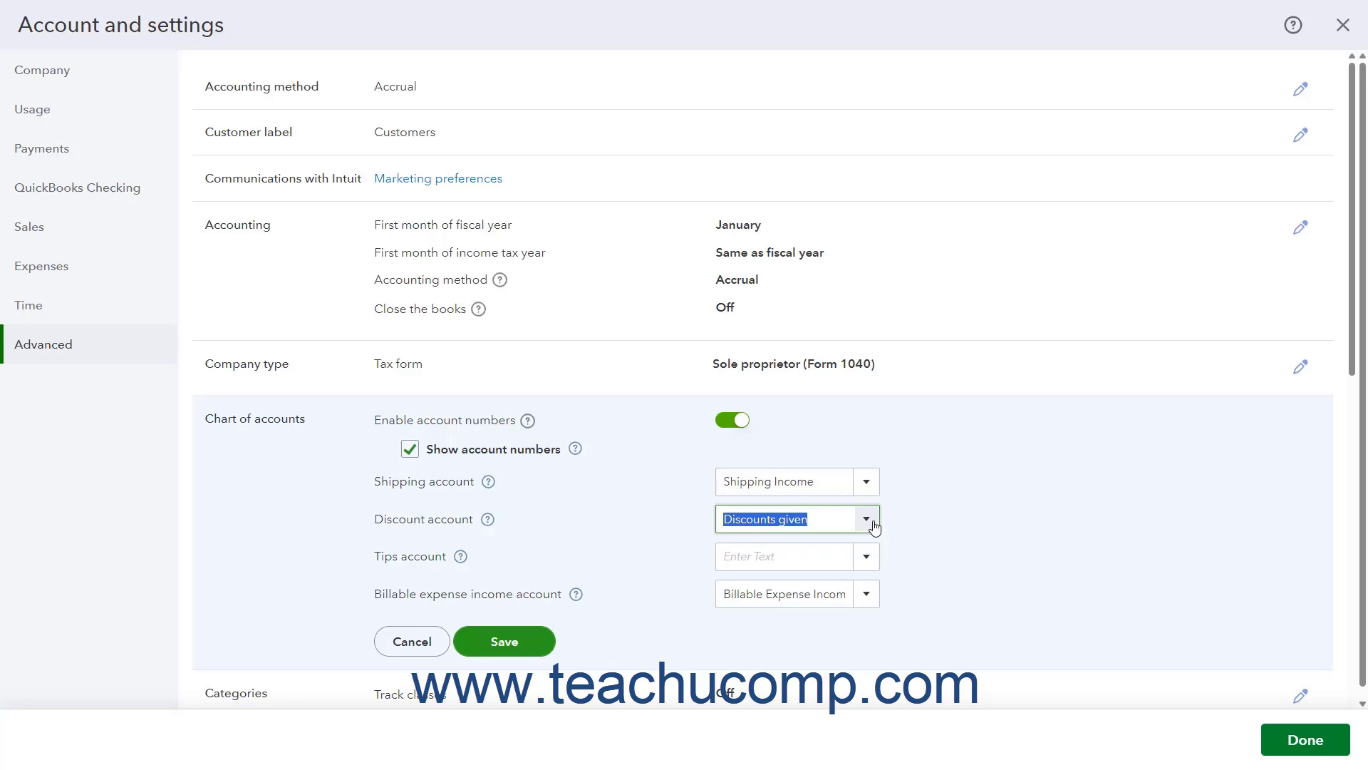
click(541, 595)
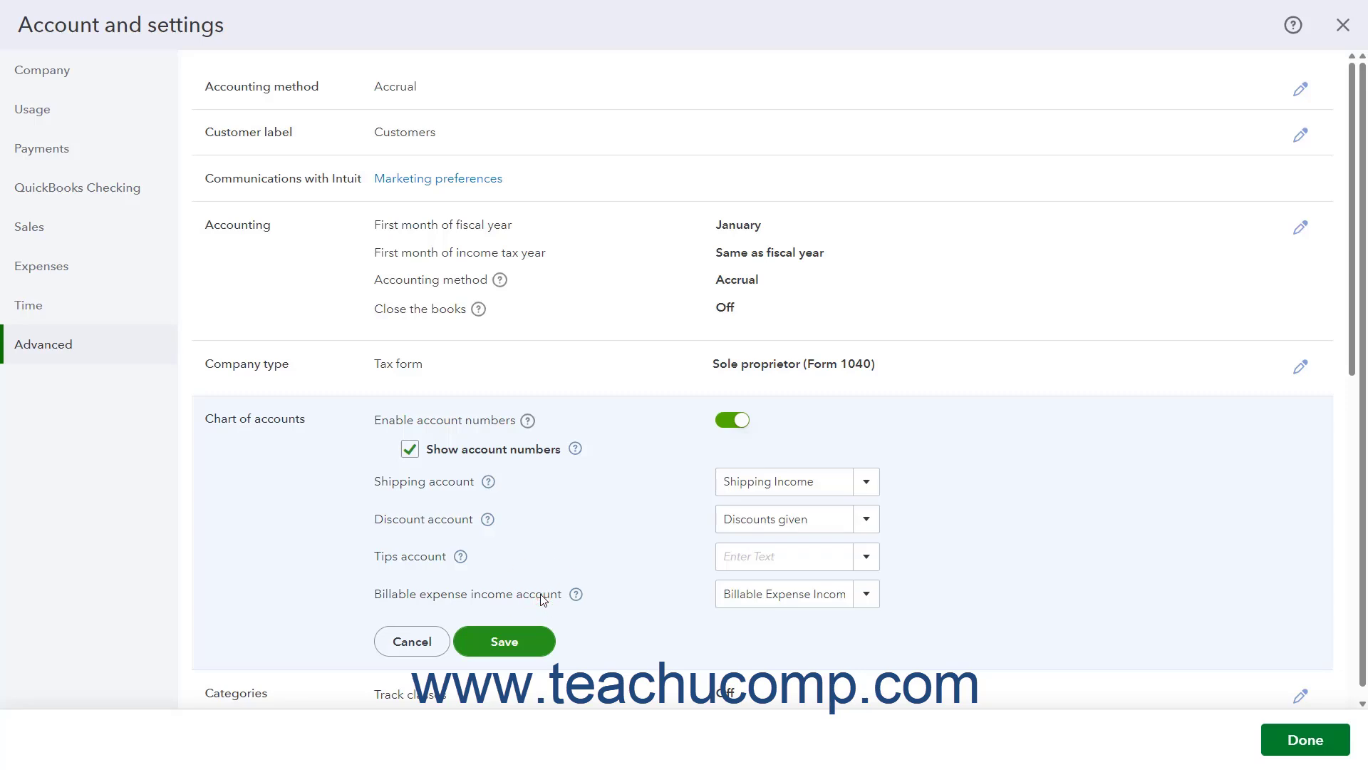
click(867, 598)
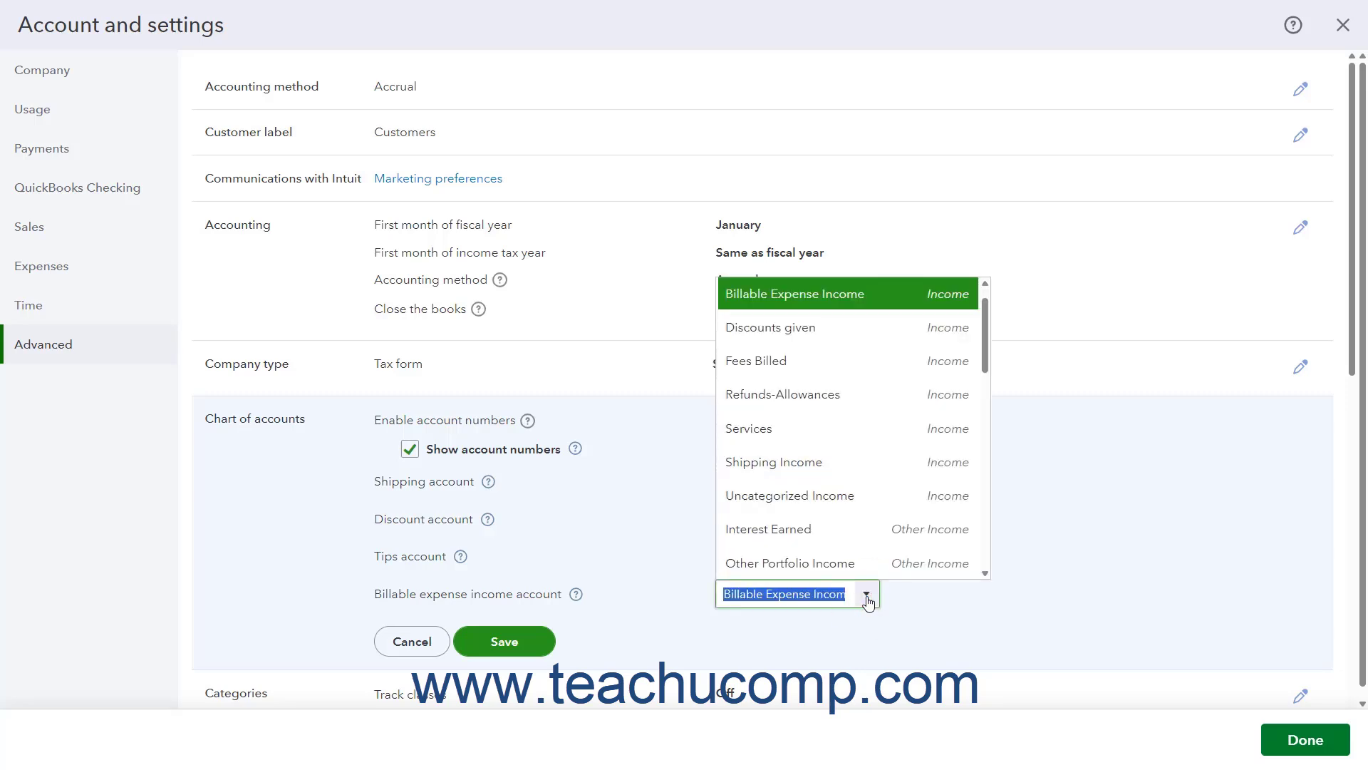
click(866, 598)
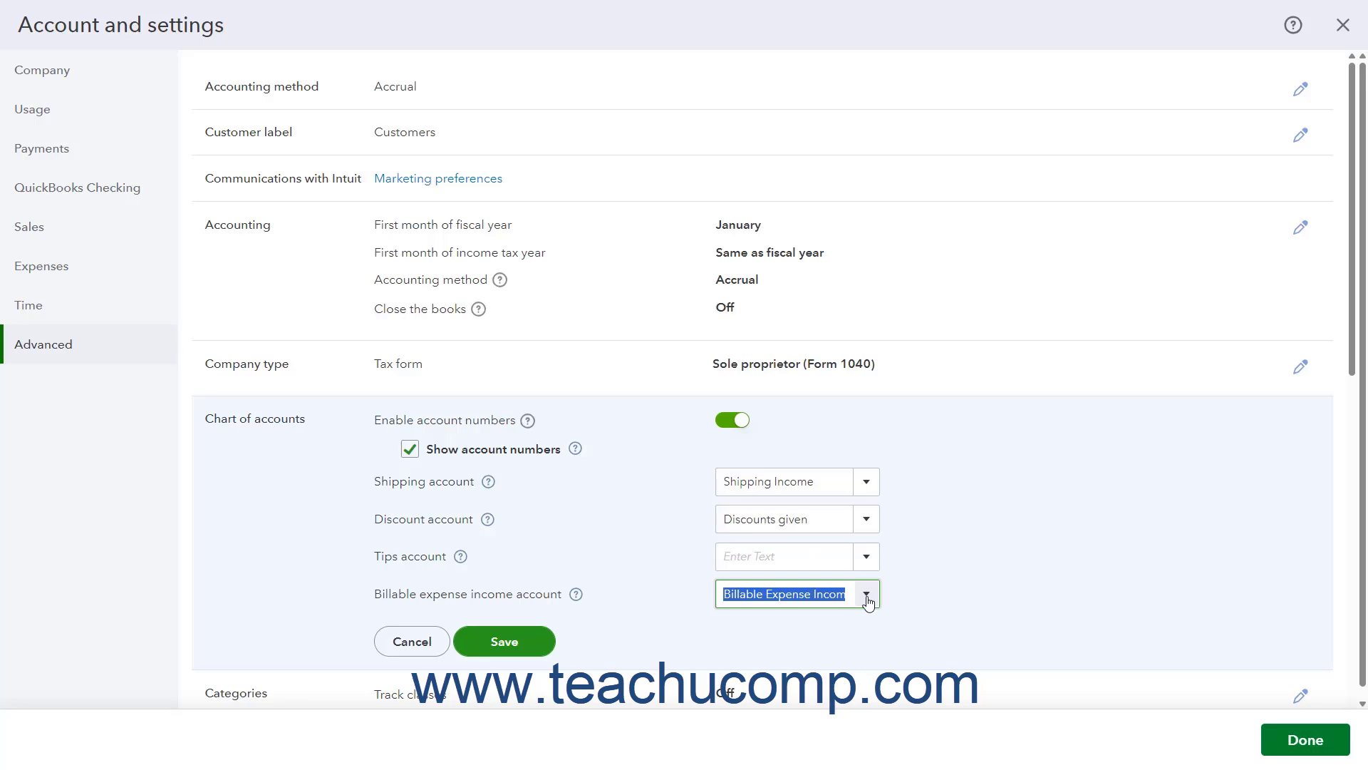
click(866, 557)
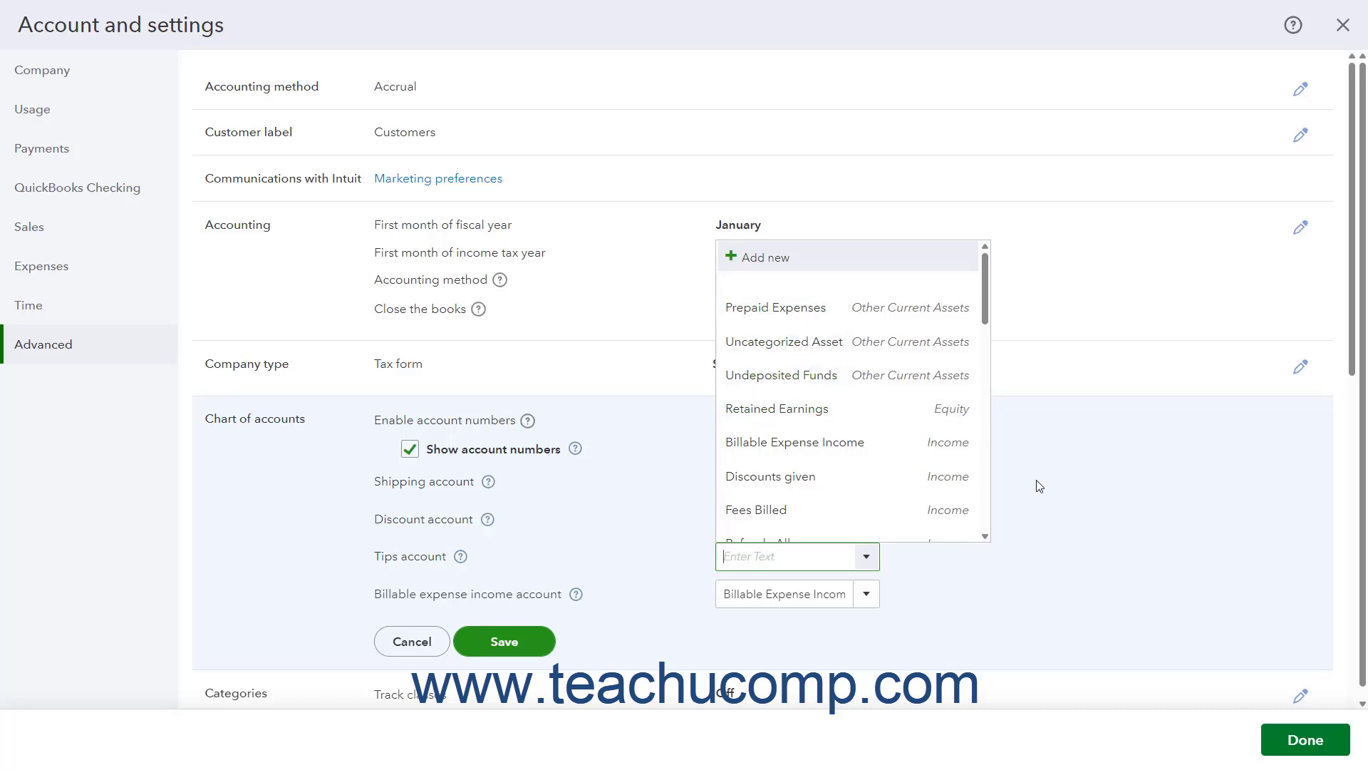
click(1040, 499)
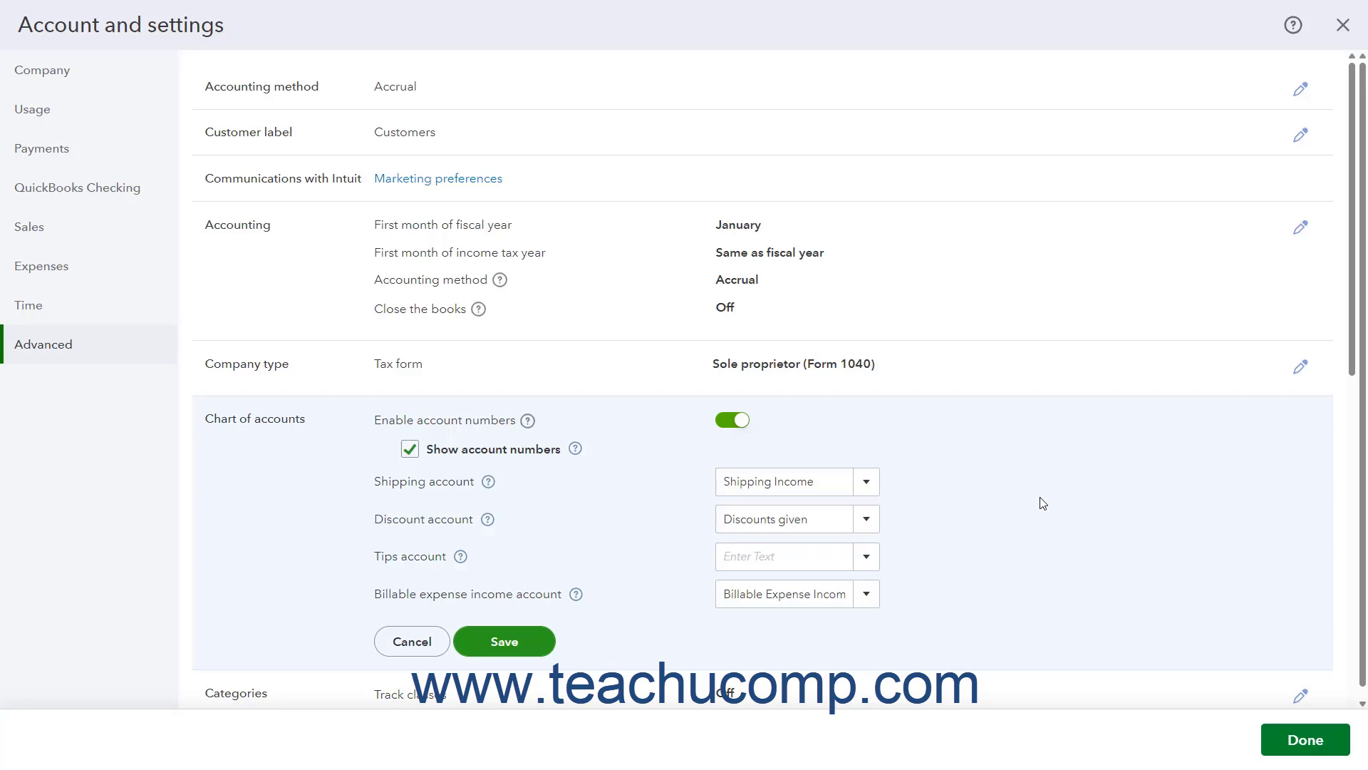
click(517, 650)
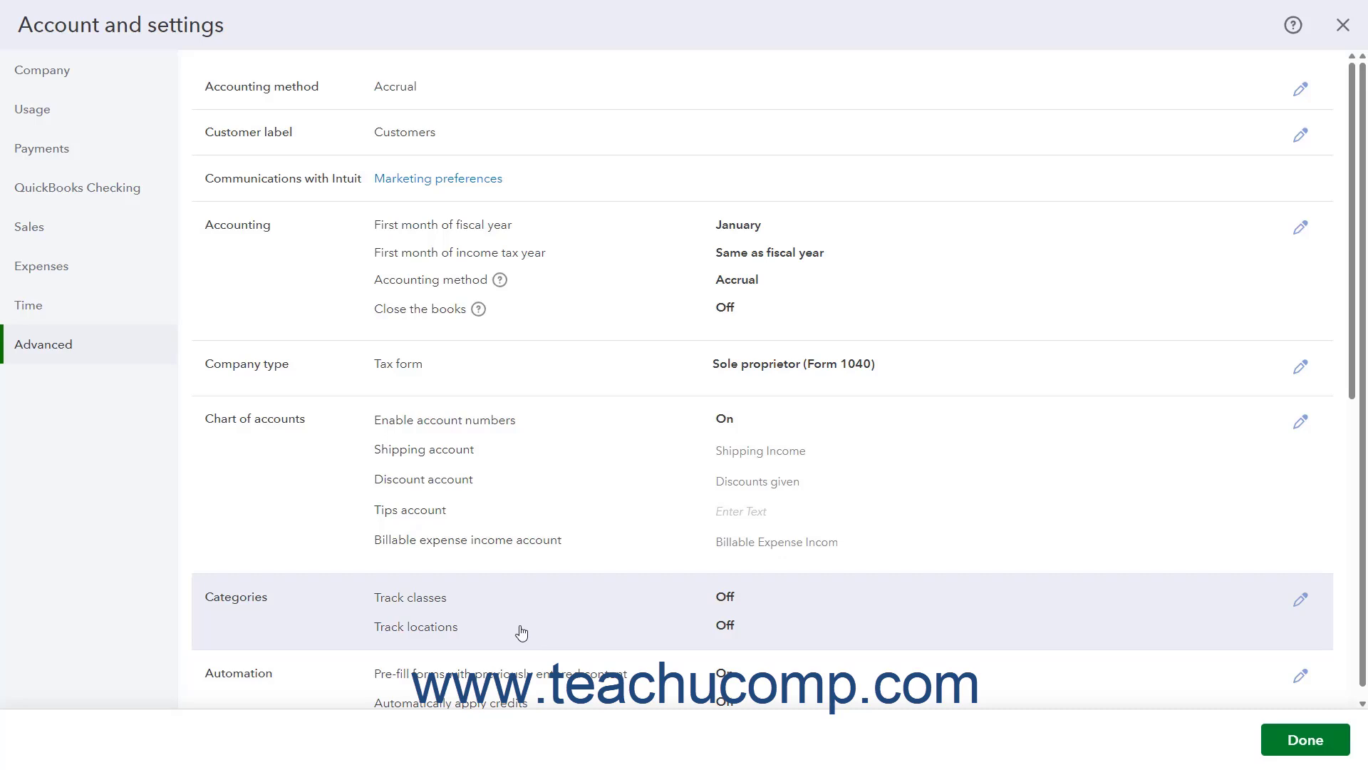
In Categories, turn on class tracking with a warning for transactions without a class, and review the options for assigning classes.
click(522, 632)
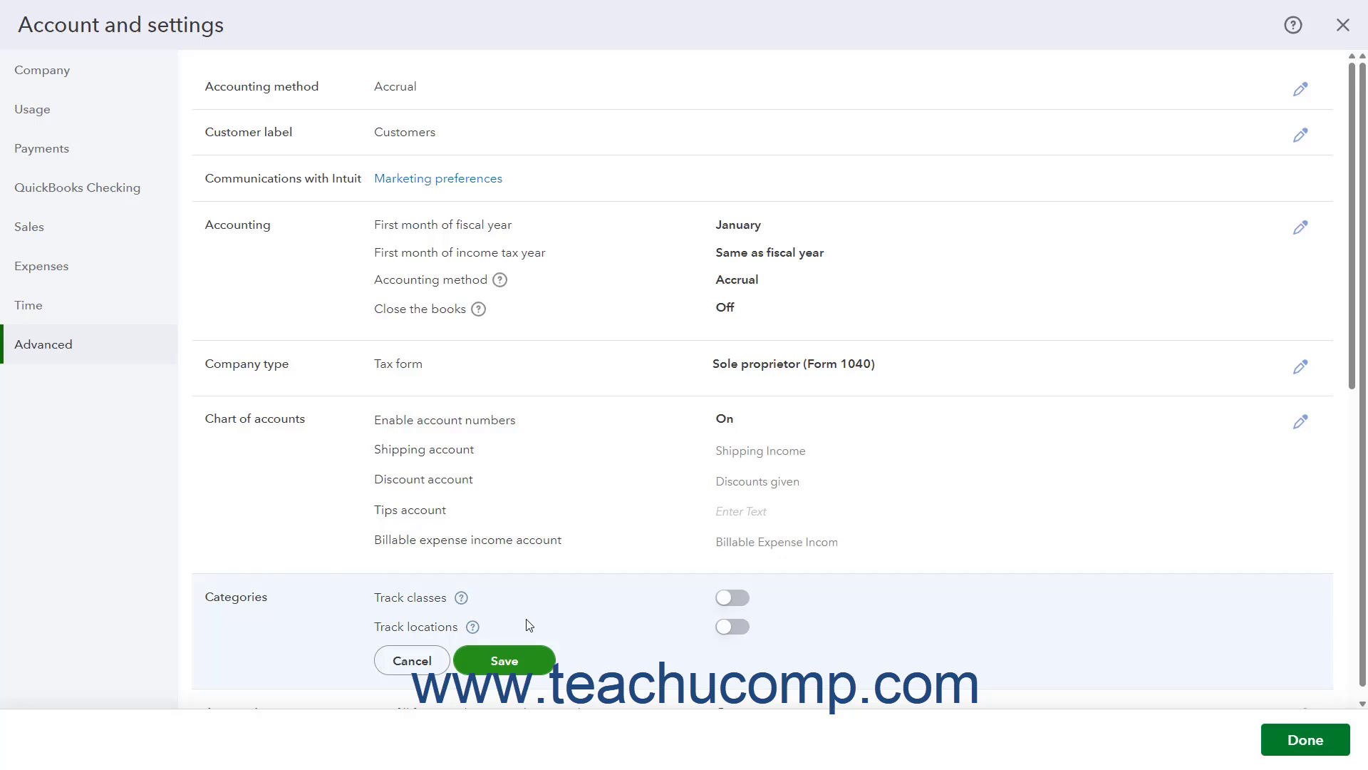
click(742, 604)
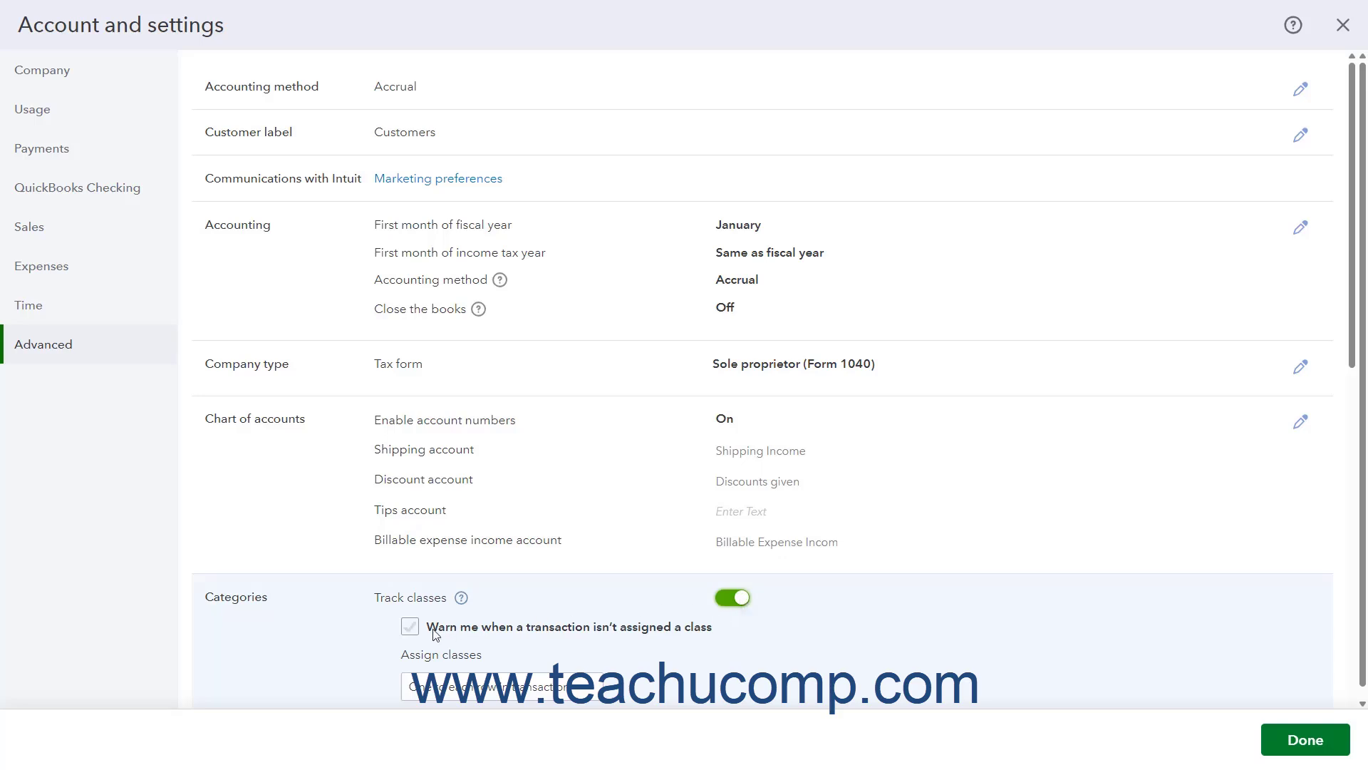
click(411, 627)
scroll(570, 631, down, 1)
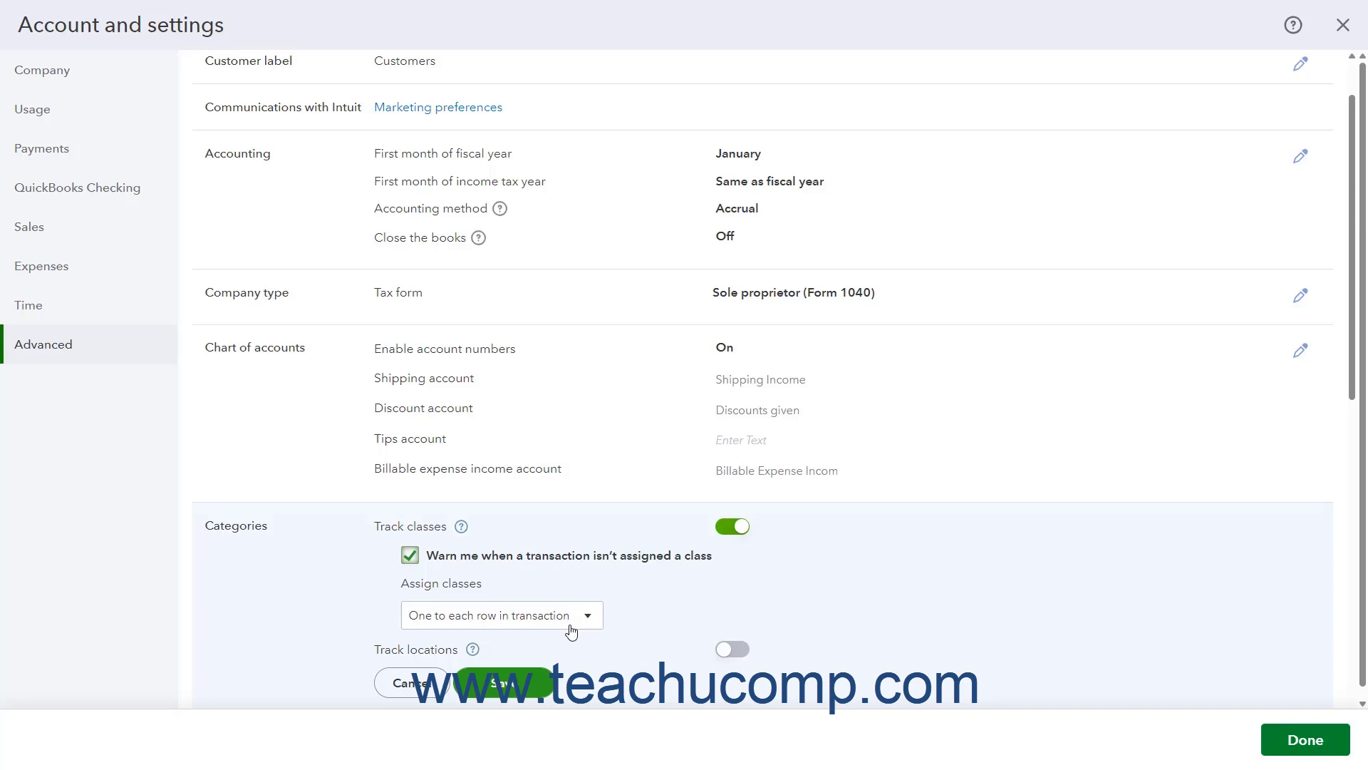
click(571, 631)
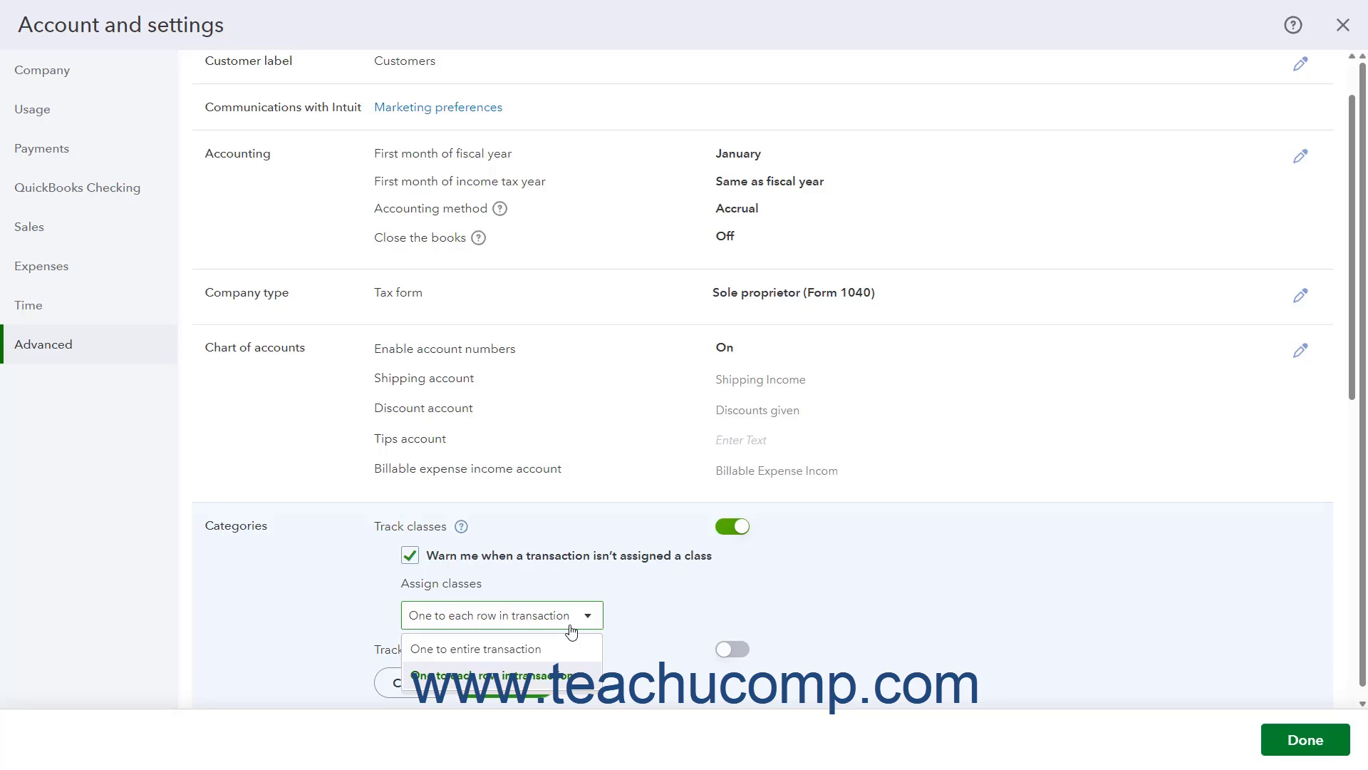
click(649, 629)
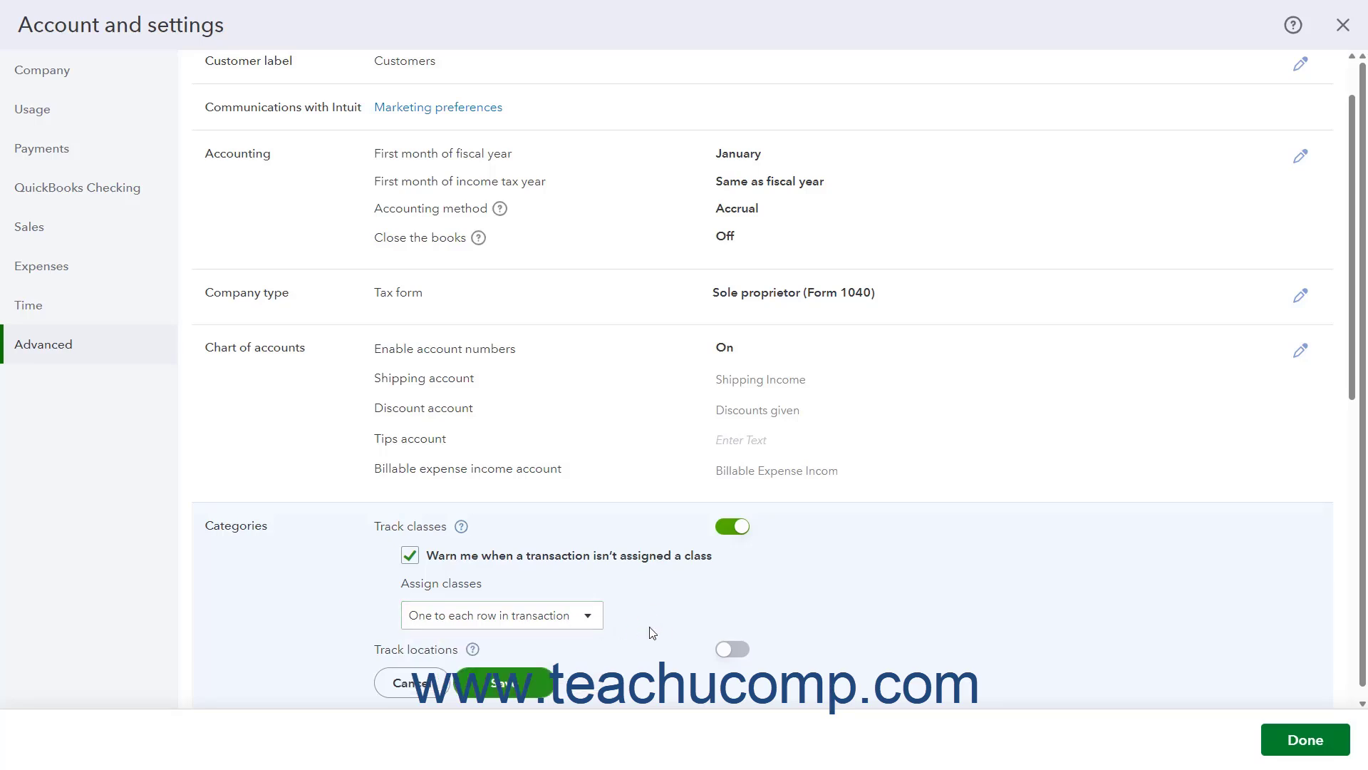
Switch from class tracking to location tracking, review the location label choices, and cancel the Categories changes.
click(726, 528)
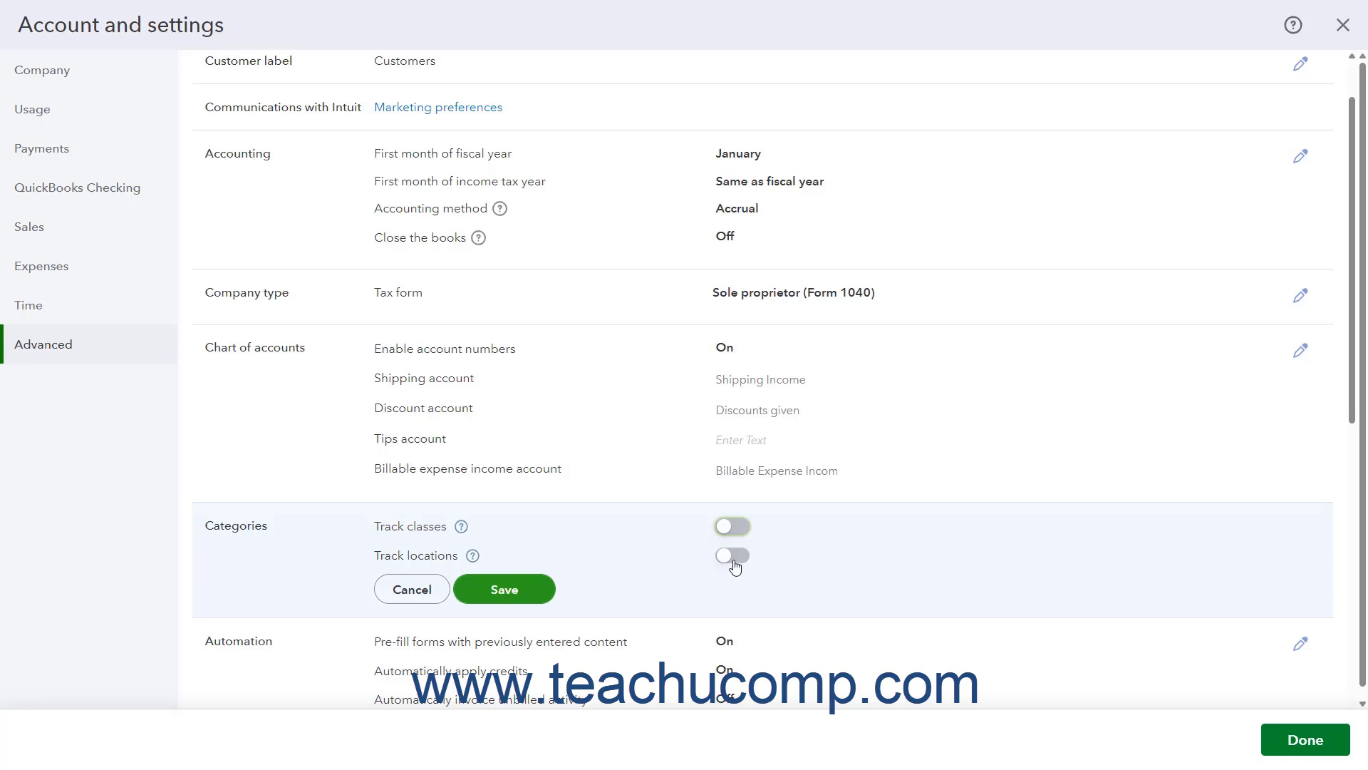
click(735, 567)
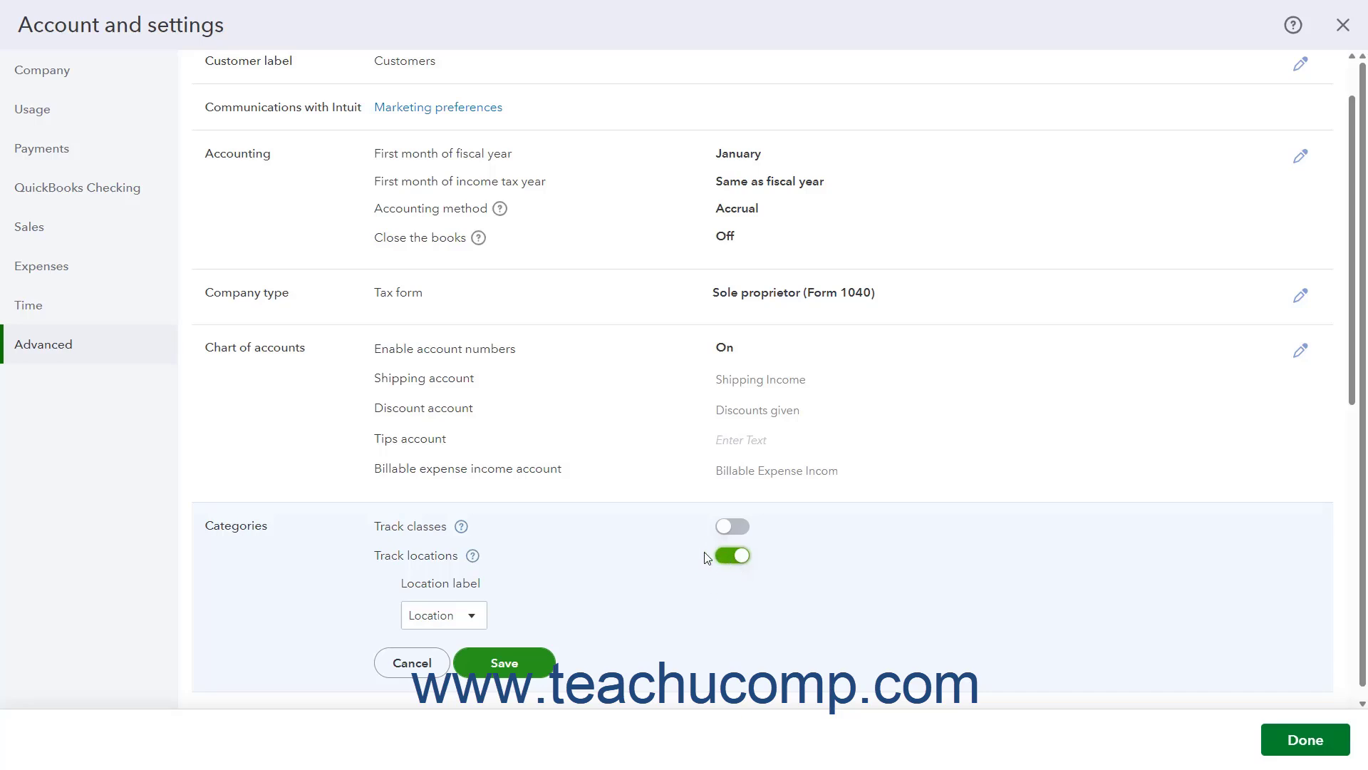
click(472, 617)
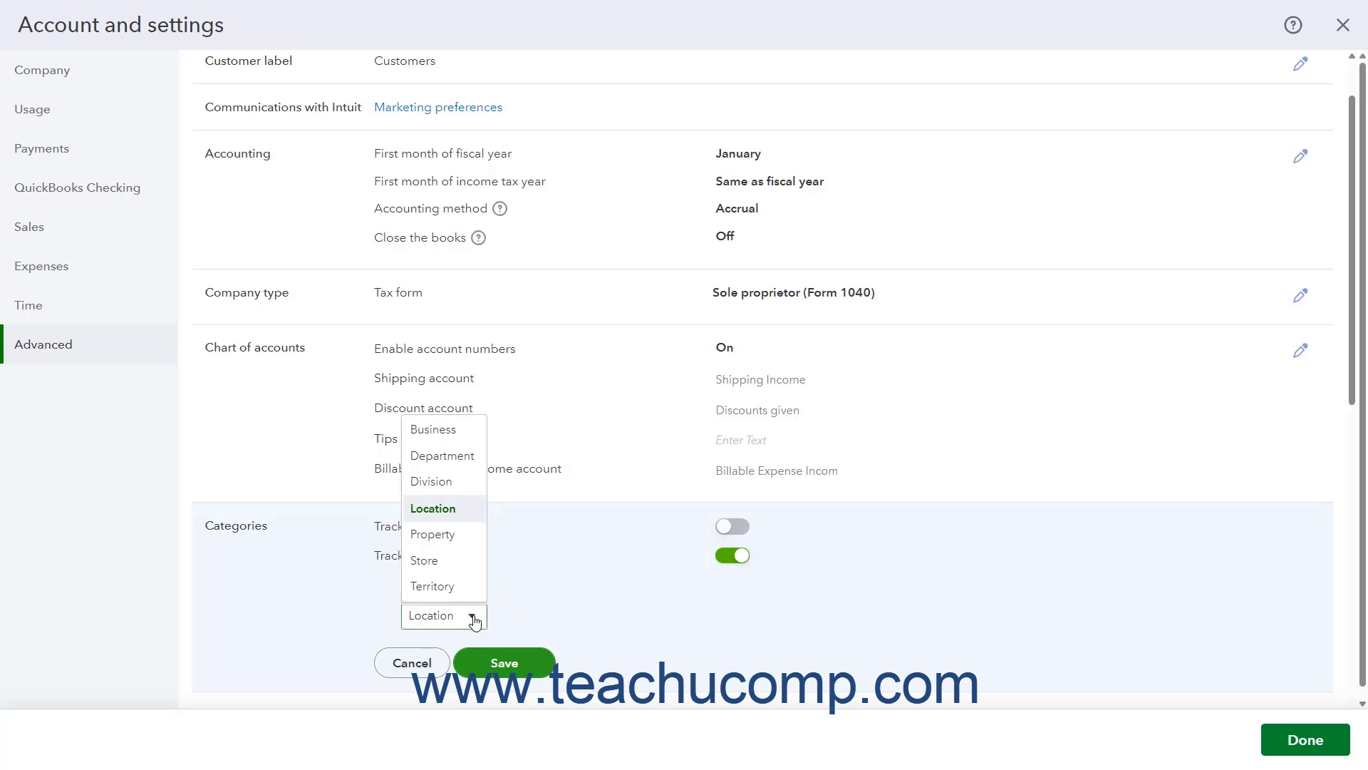
click(519, 620)
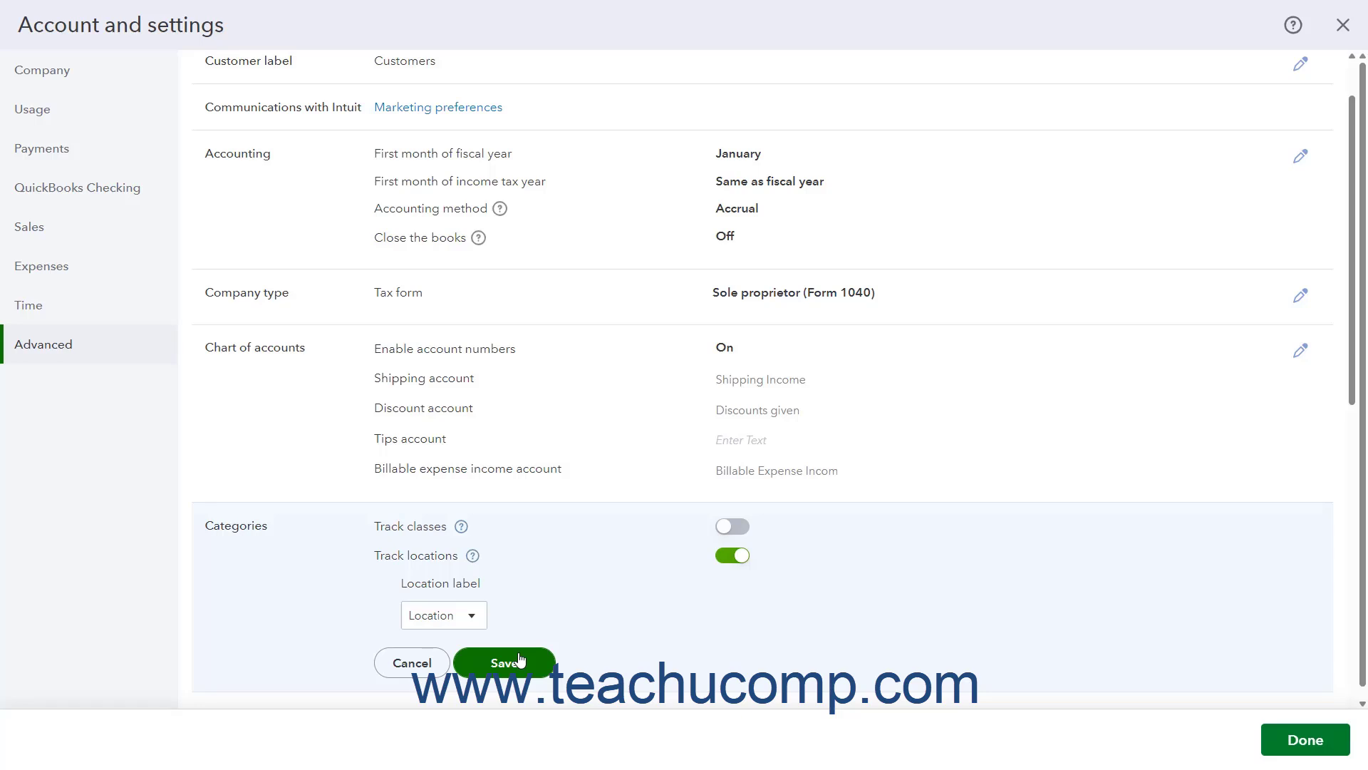
click(418, 664)
In Automation, turn on automatic invoicing of unbilled activity, review its invoice creation options, and cancel the changes.
scroll(455, 518, down, 5)
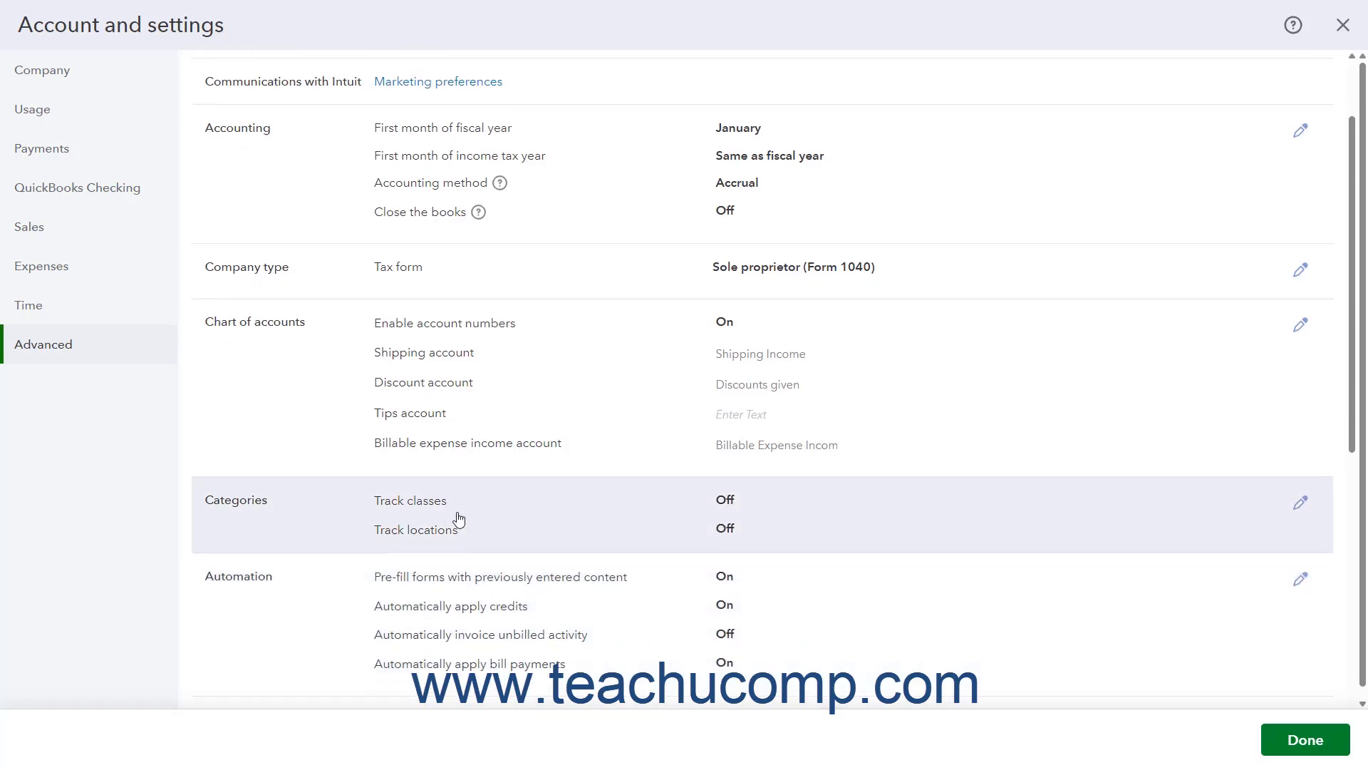
scroll(460, 514, down, 3)
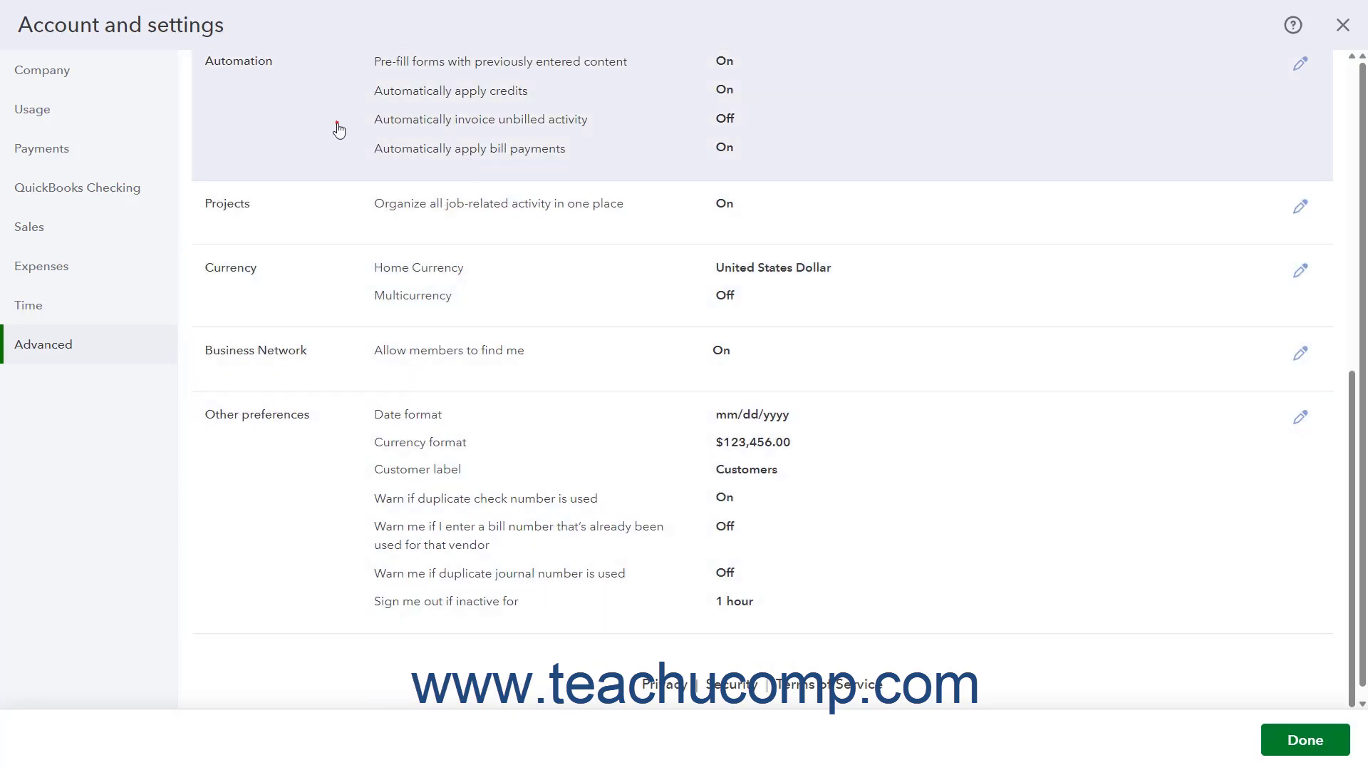
click(339, 129)
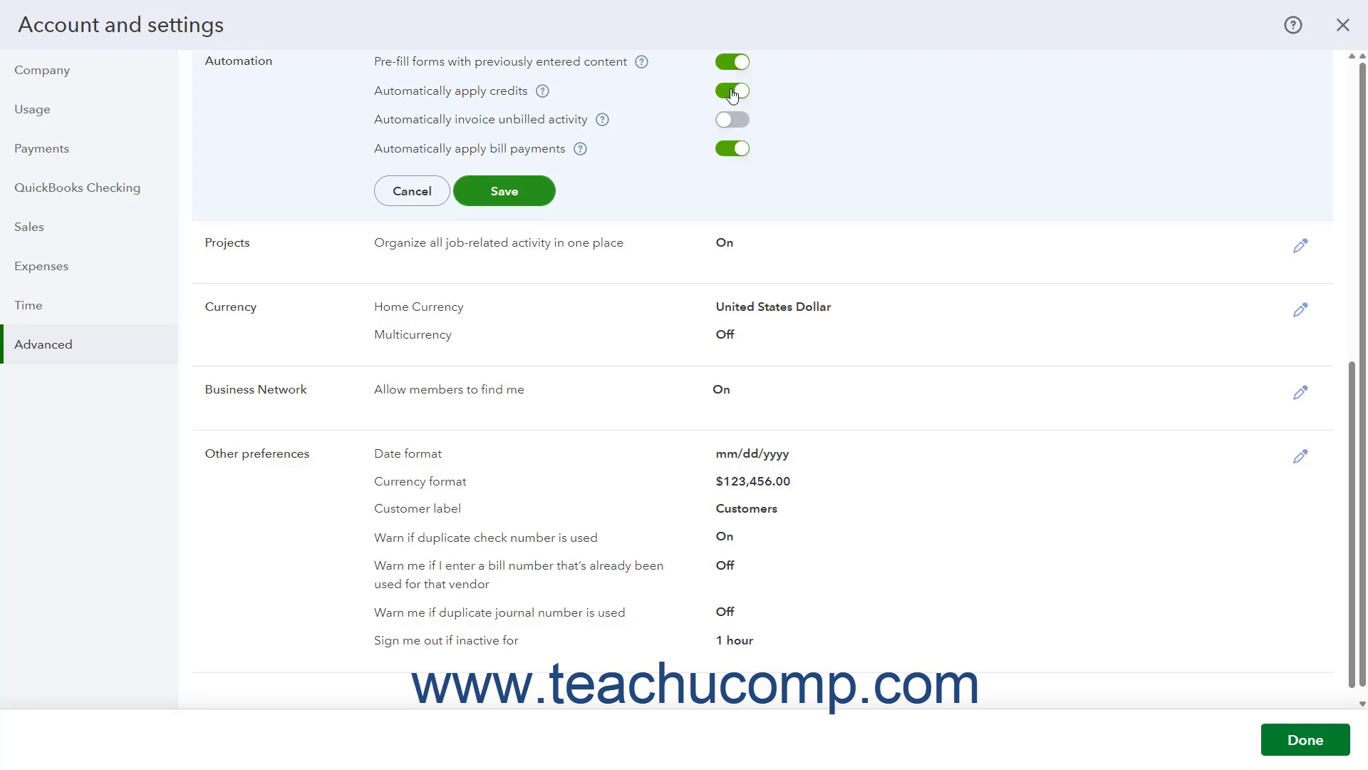
click(735, 133)
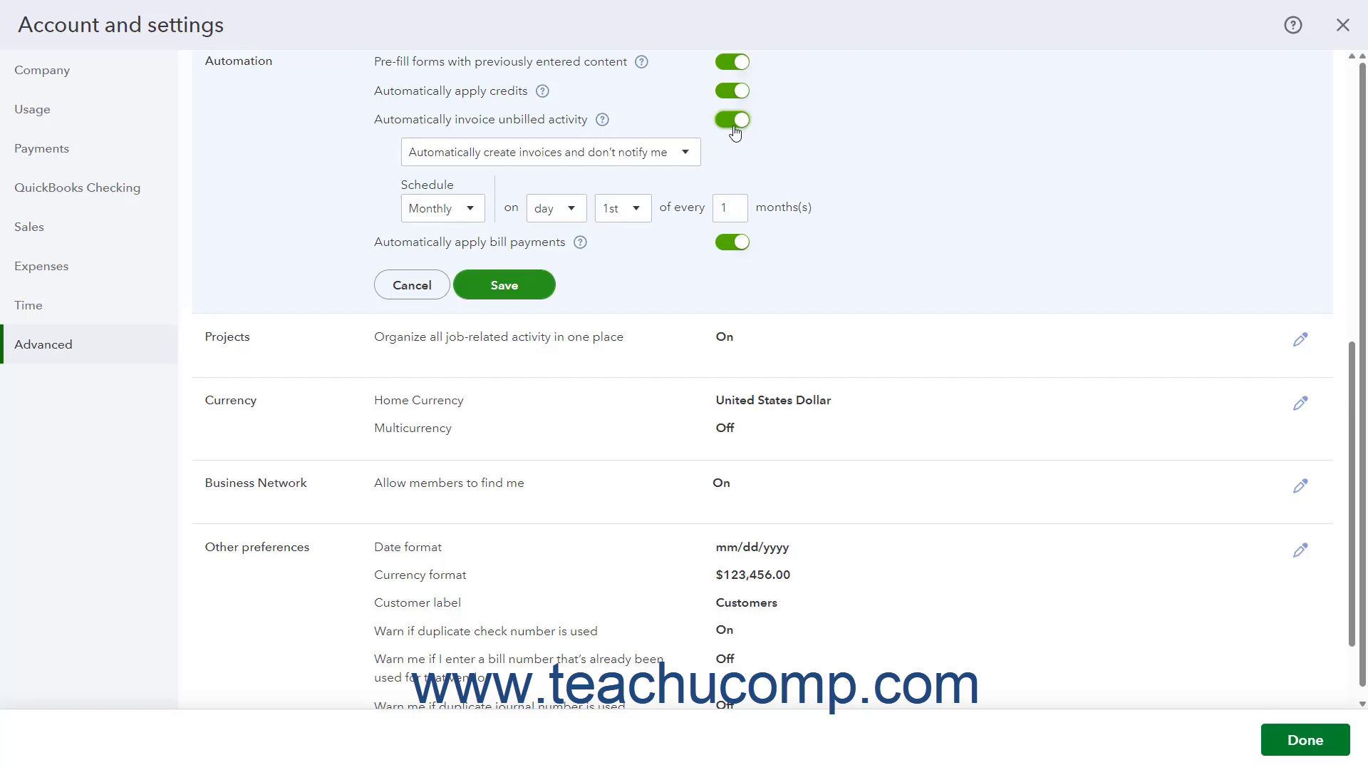
click(685, 153)
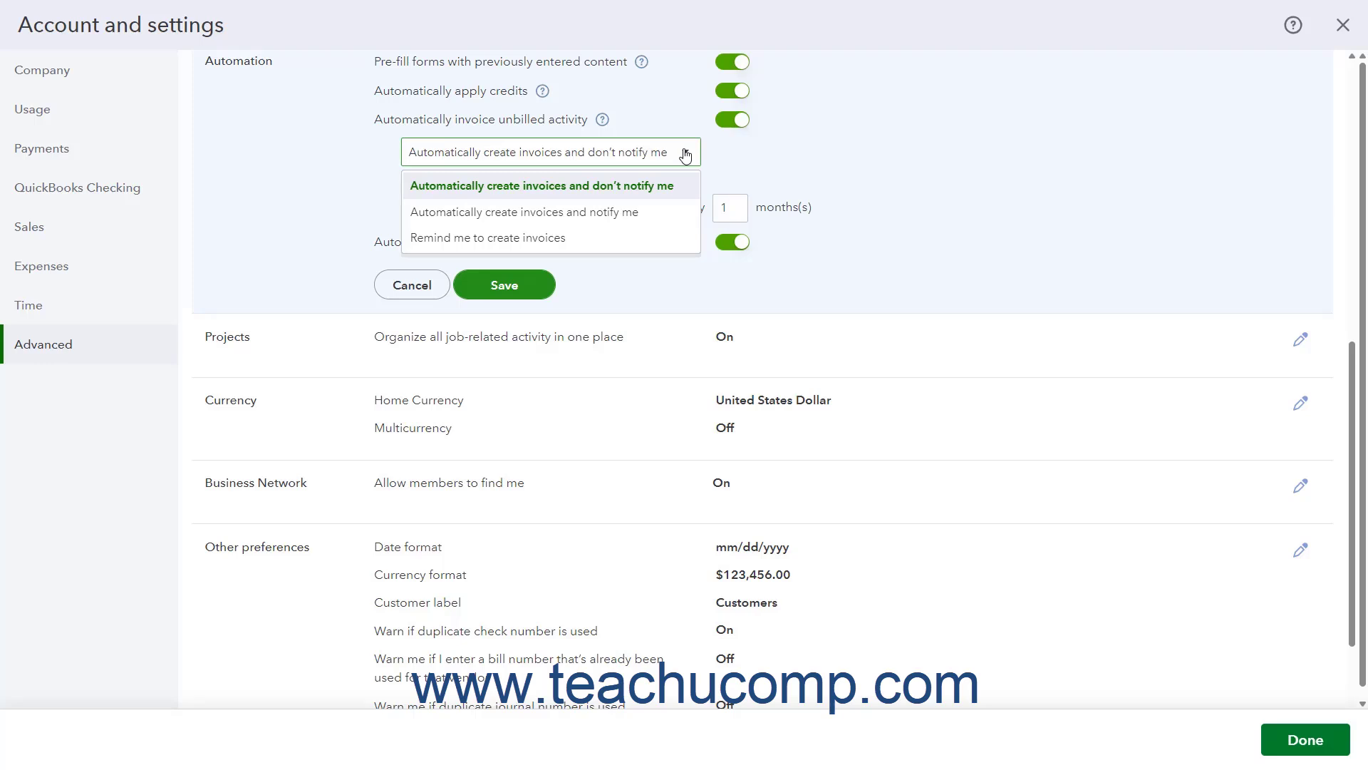
click(685, 153)
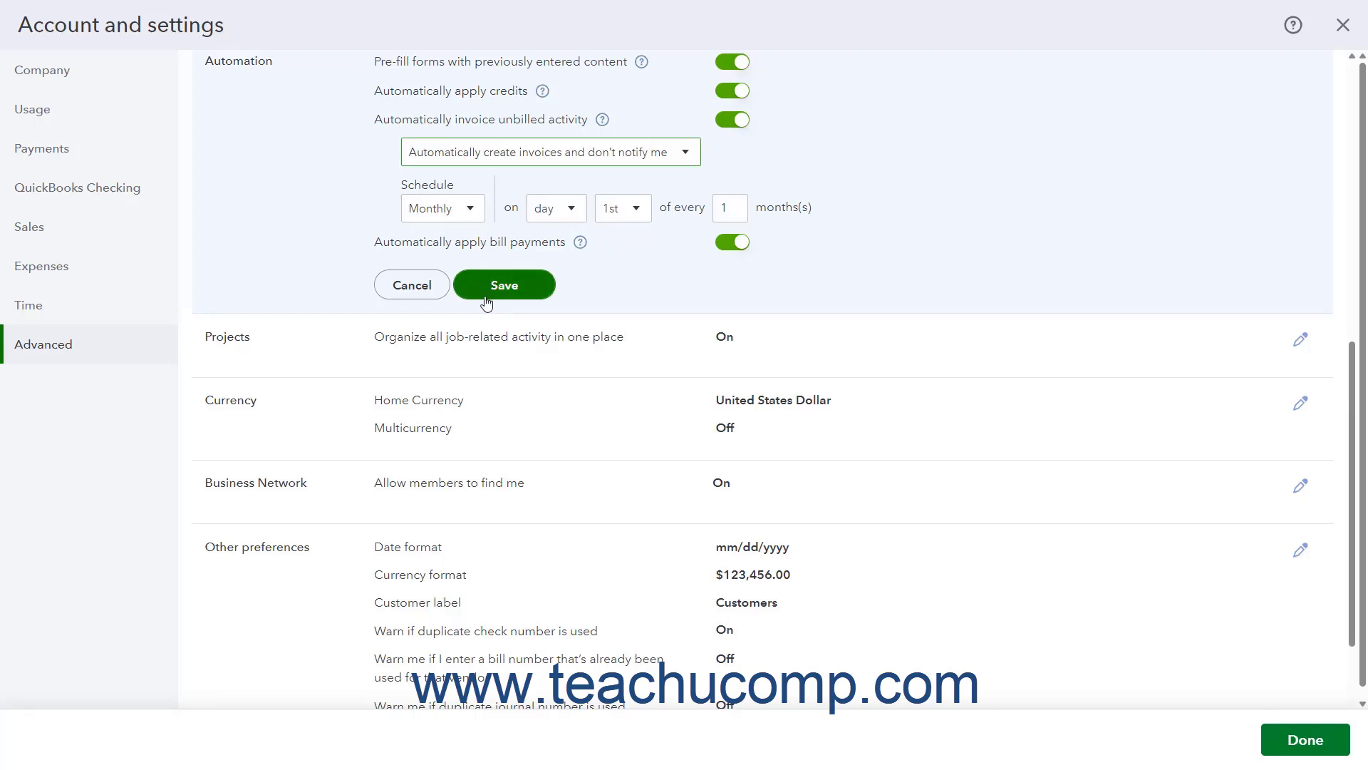
click(412, 285)
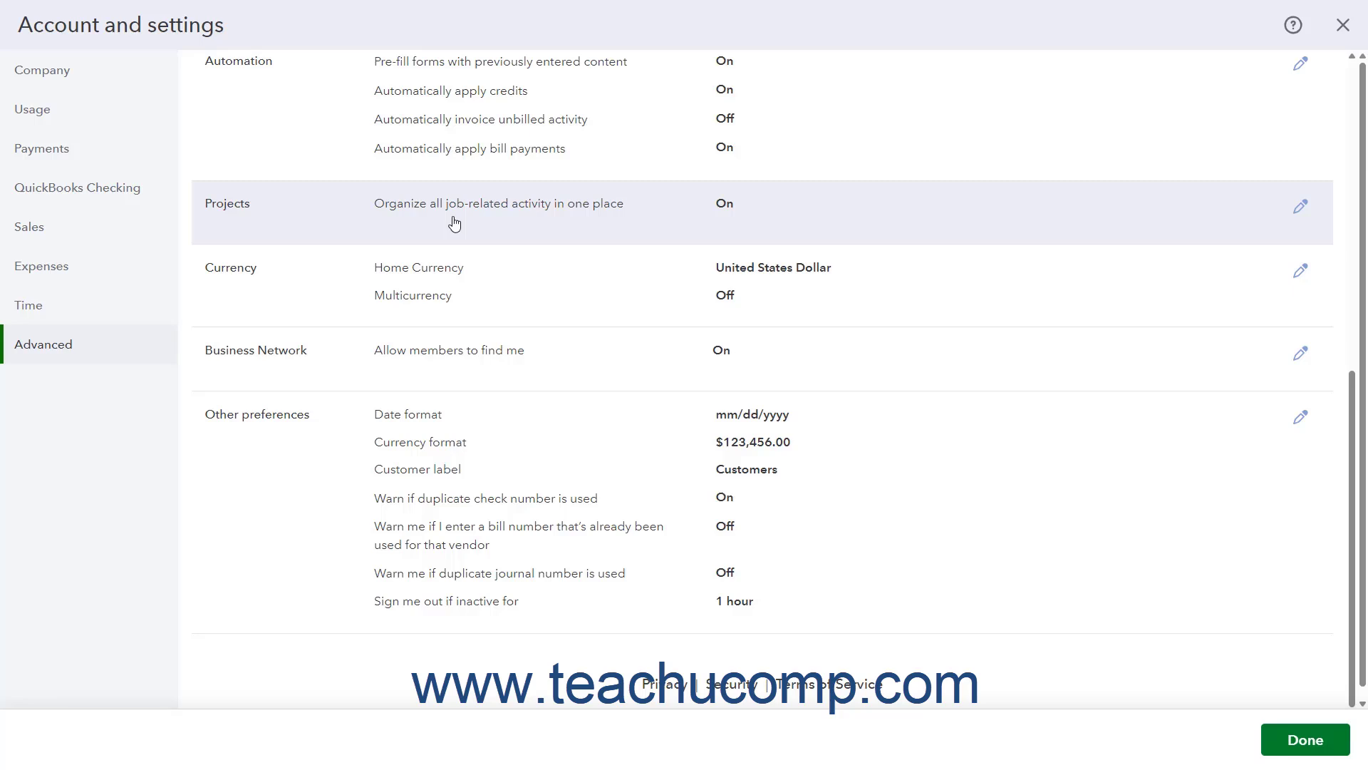
Open the Projects setting for organizing job-related activity and close it without saving.
click(455, 222)
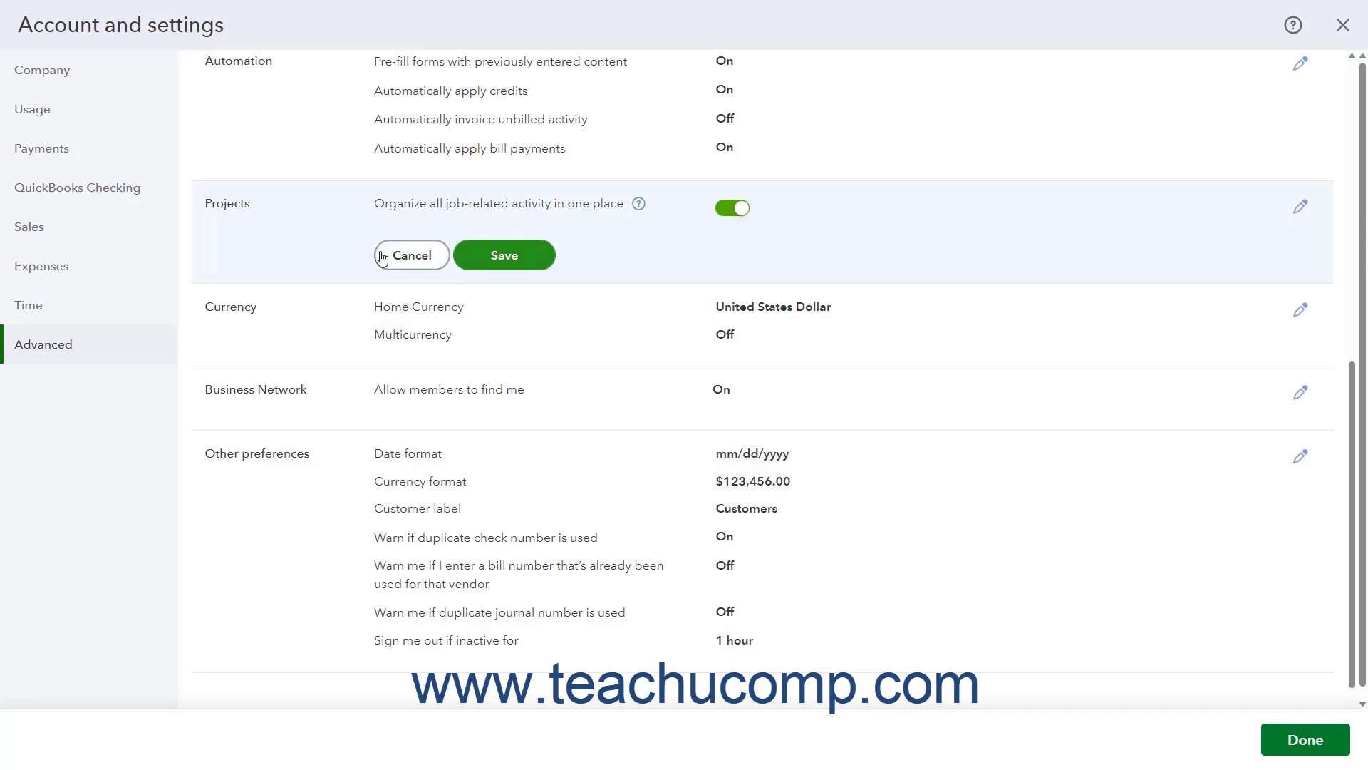
click(399, 264)
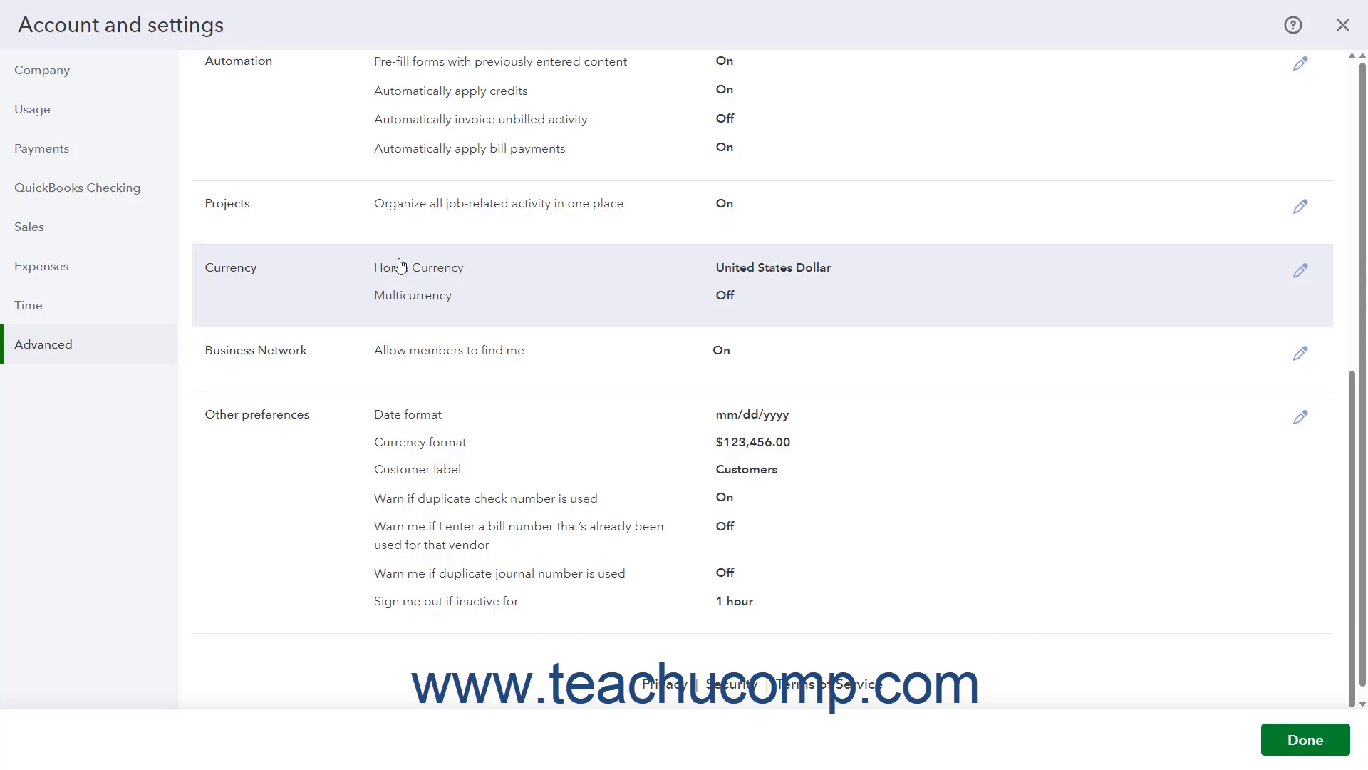
In the Currency section, review the home currency choices, then turn on Multicurrency and mark the acknowledgement that it can't be undone.
click(433, 290)
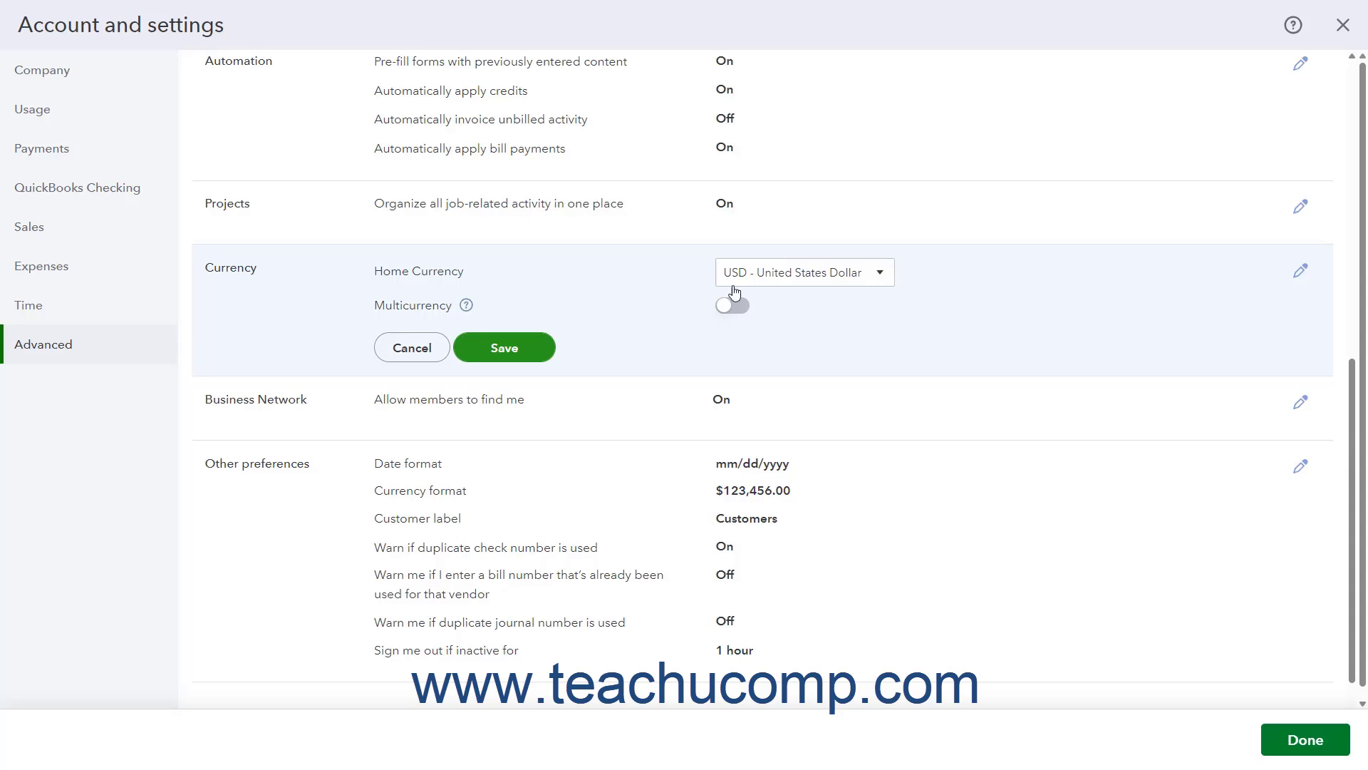
click(880, 276)
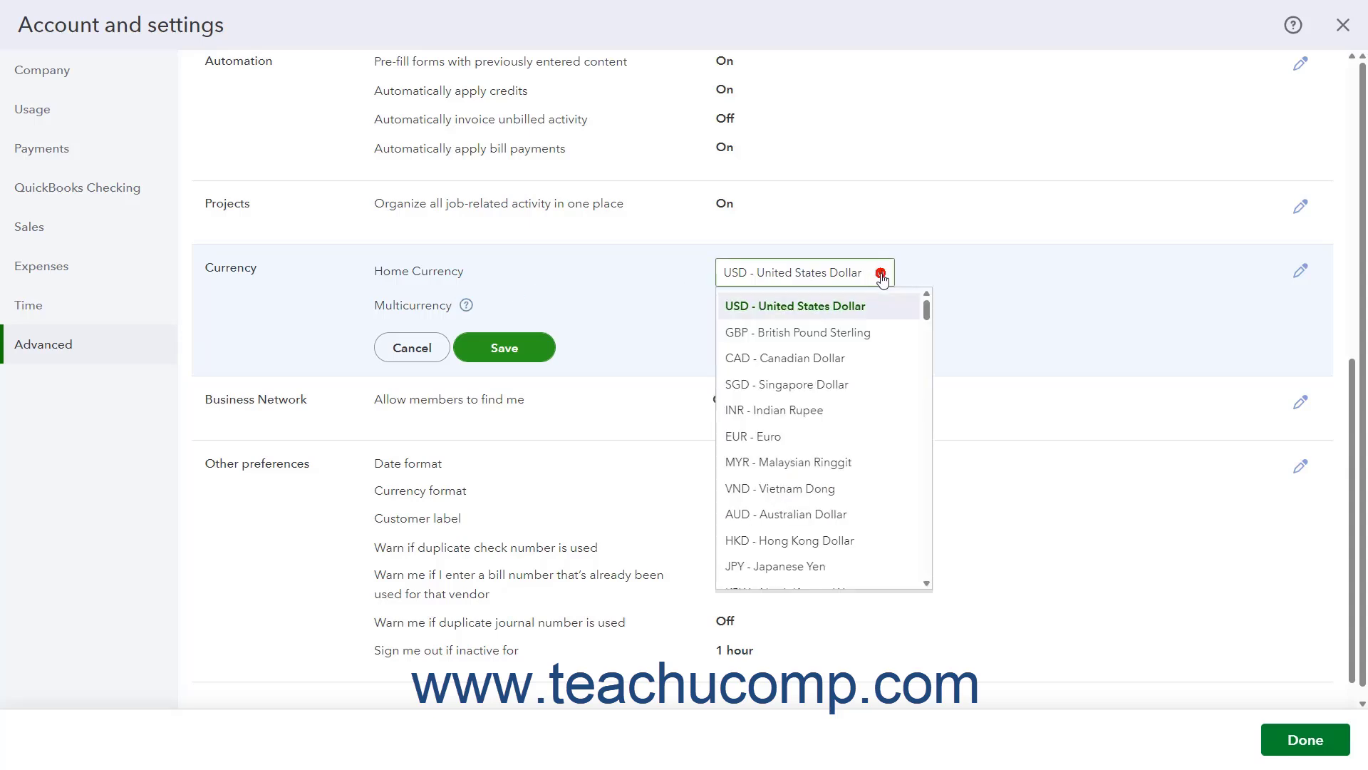
click(881, 276)
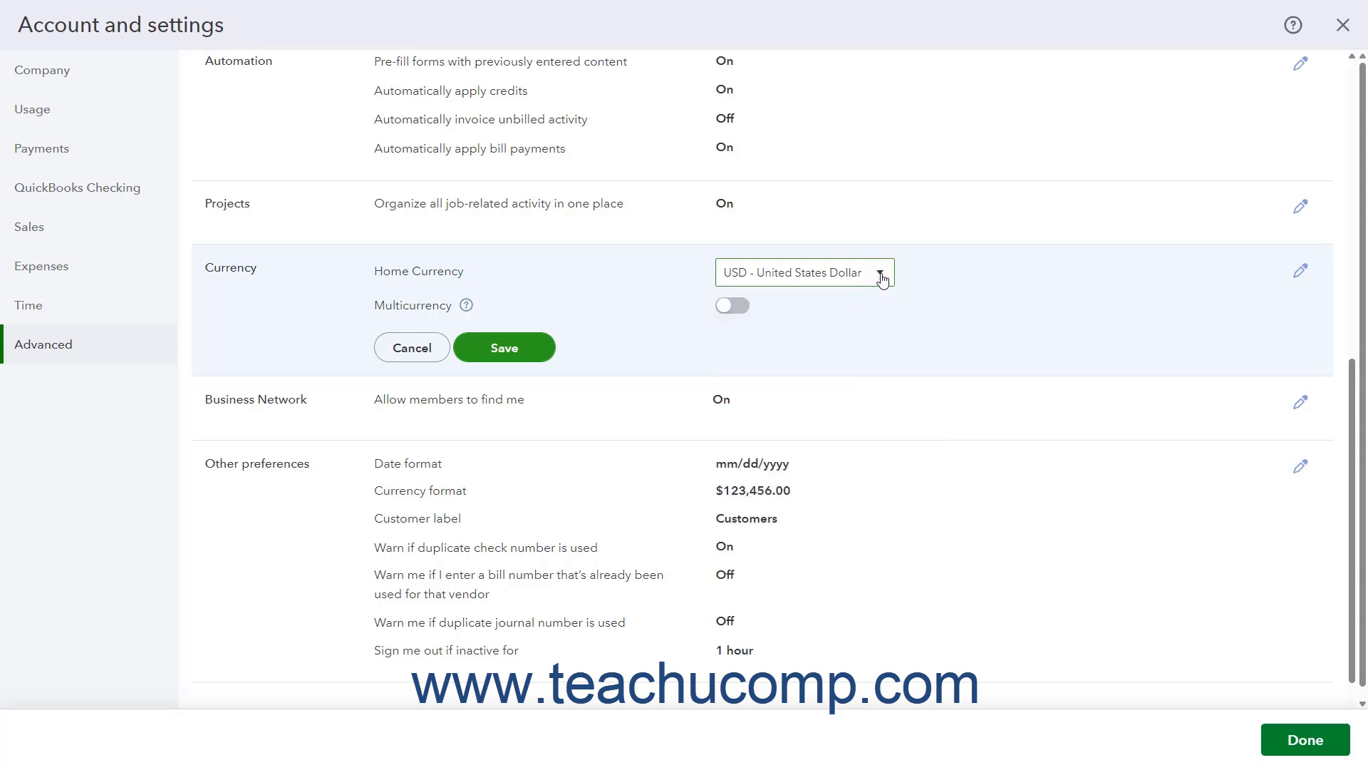
click(746, 316)
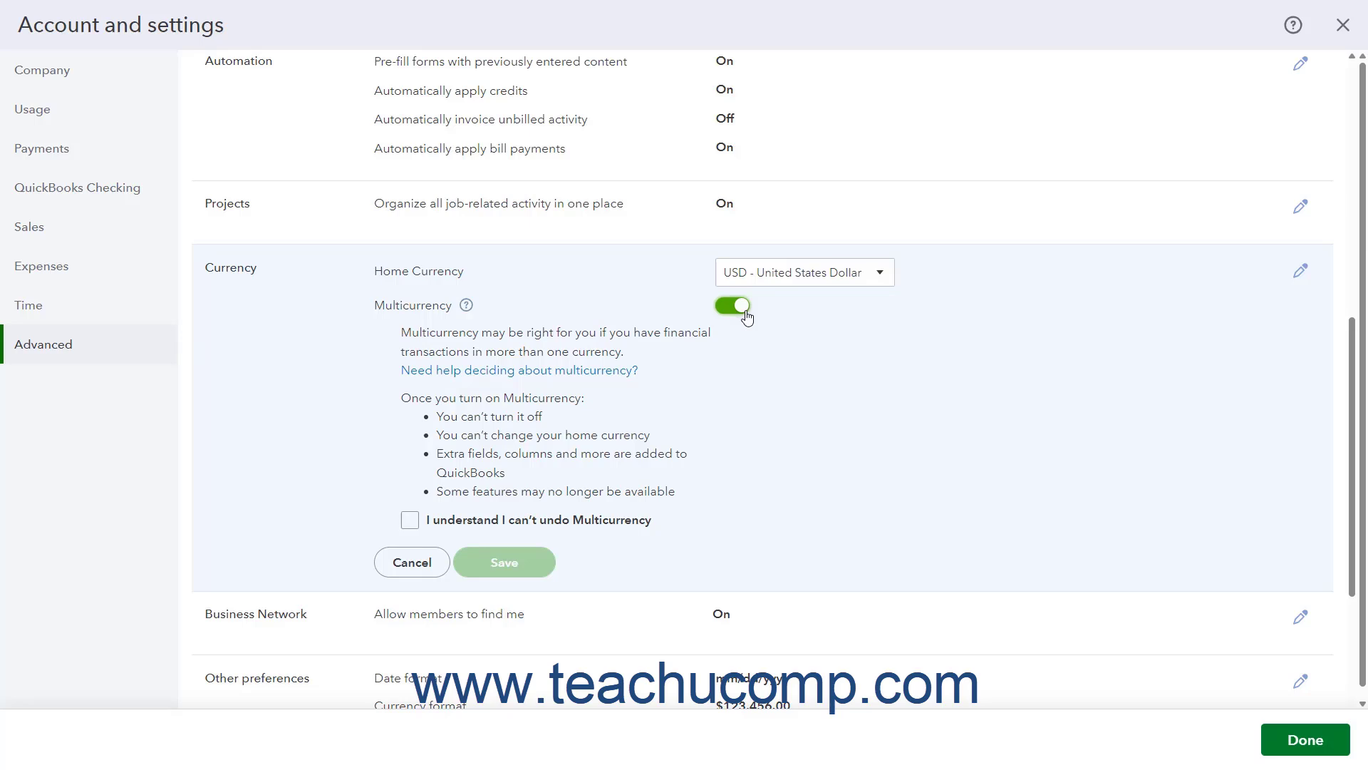
click(409, 521)
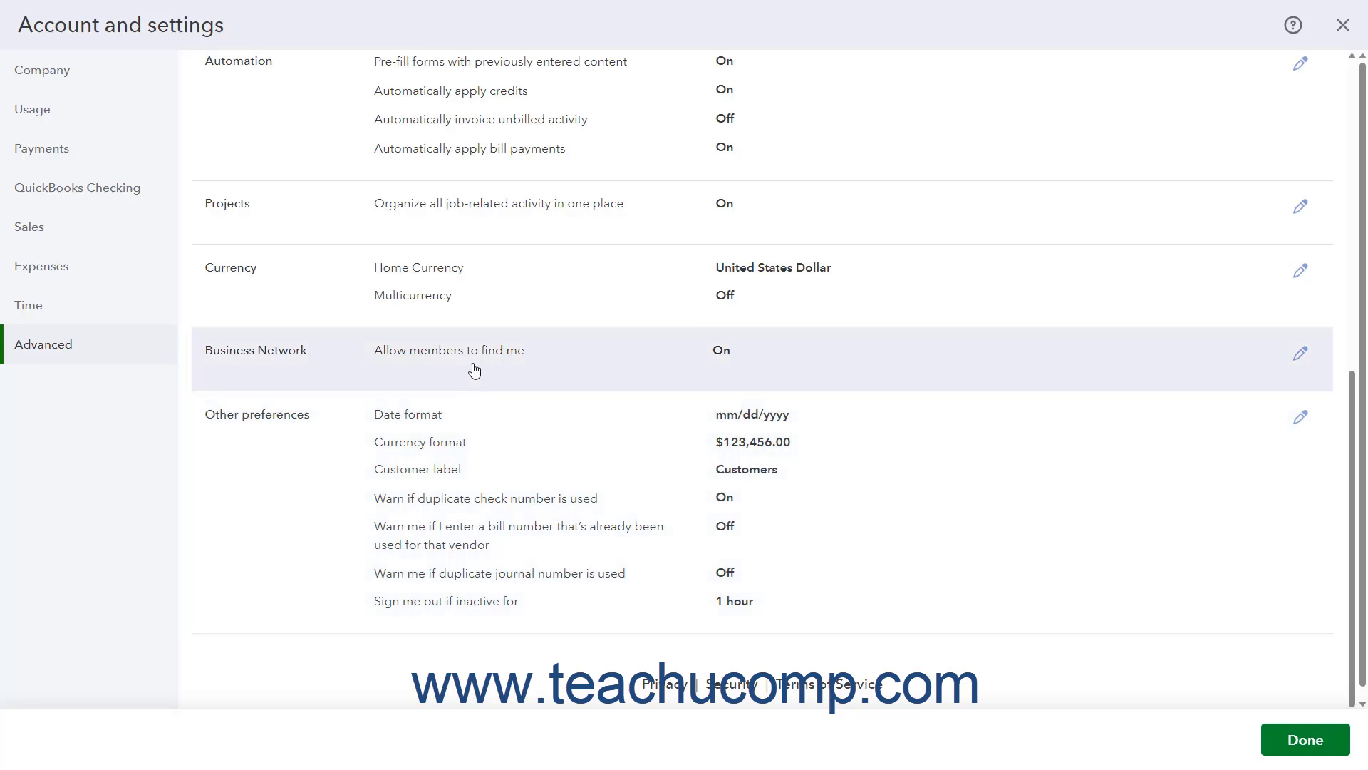
In the Business Network section, turn off allowing members to find the company, save the change and confirm it.
click(474, 370)
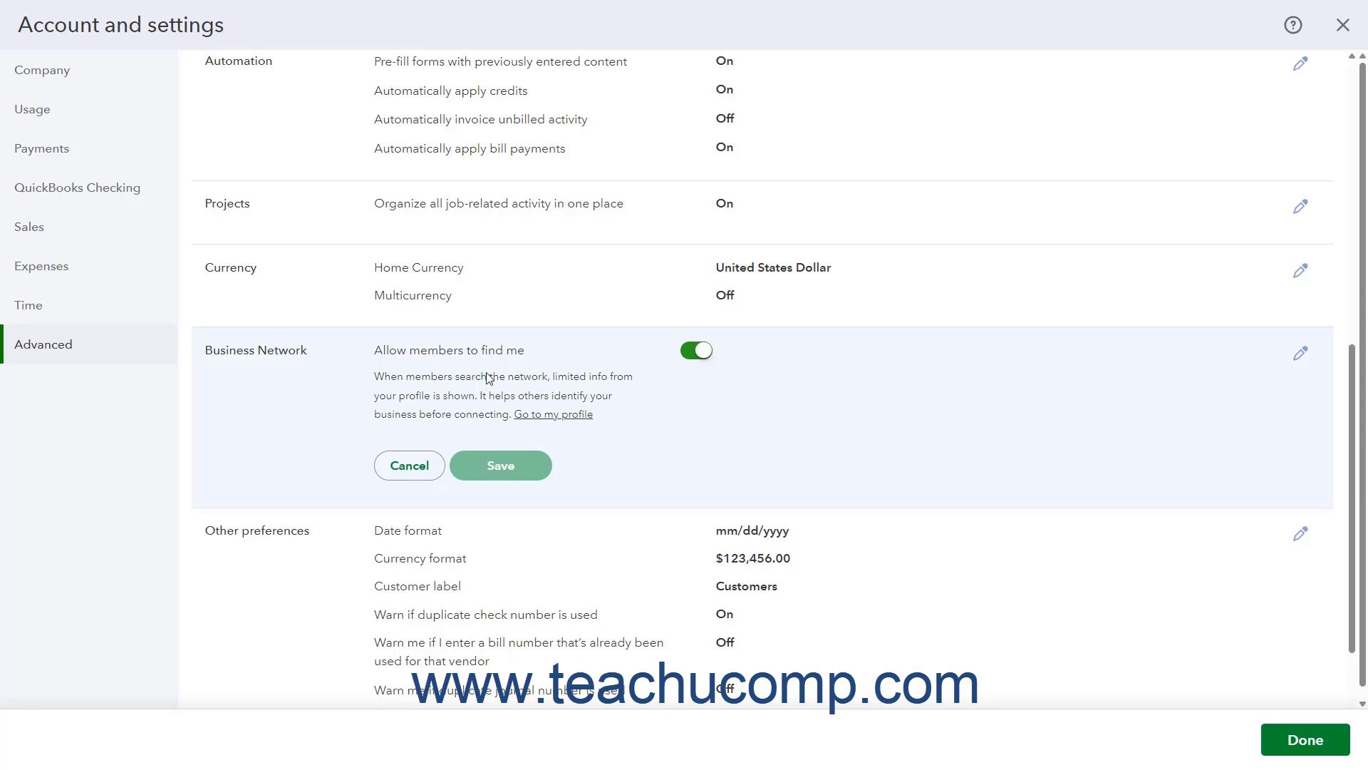
click(691, 354)
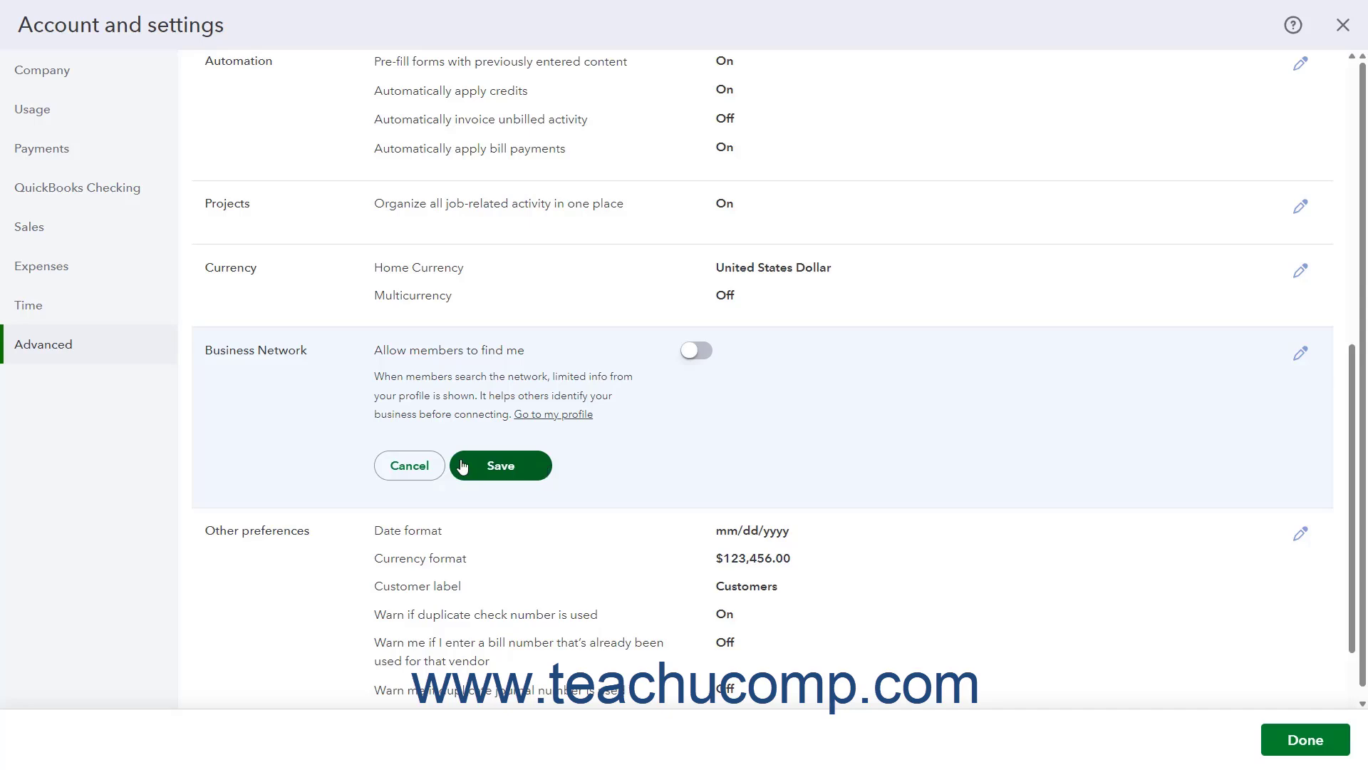
click(515, 471)
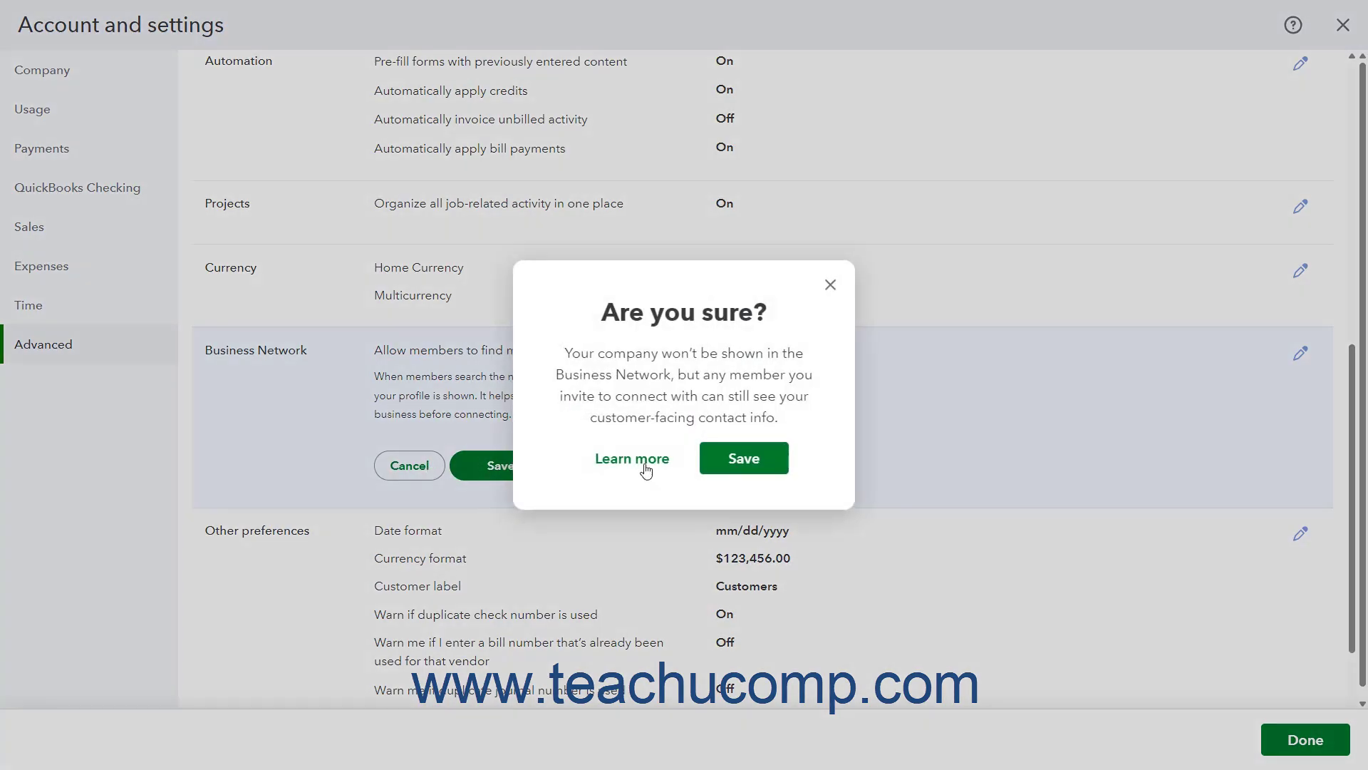
click(727, 467)
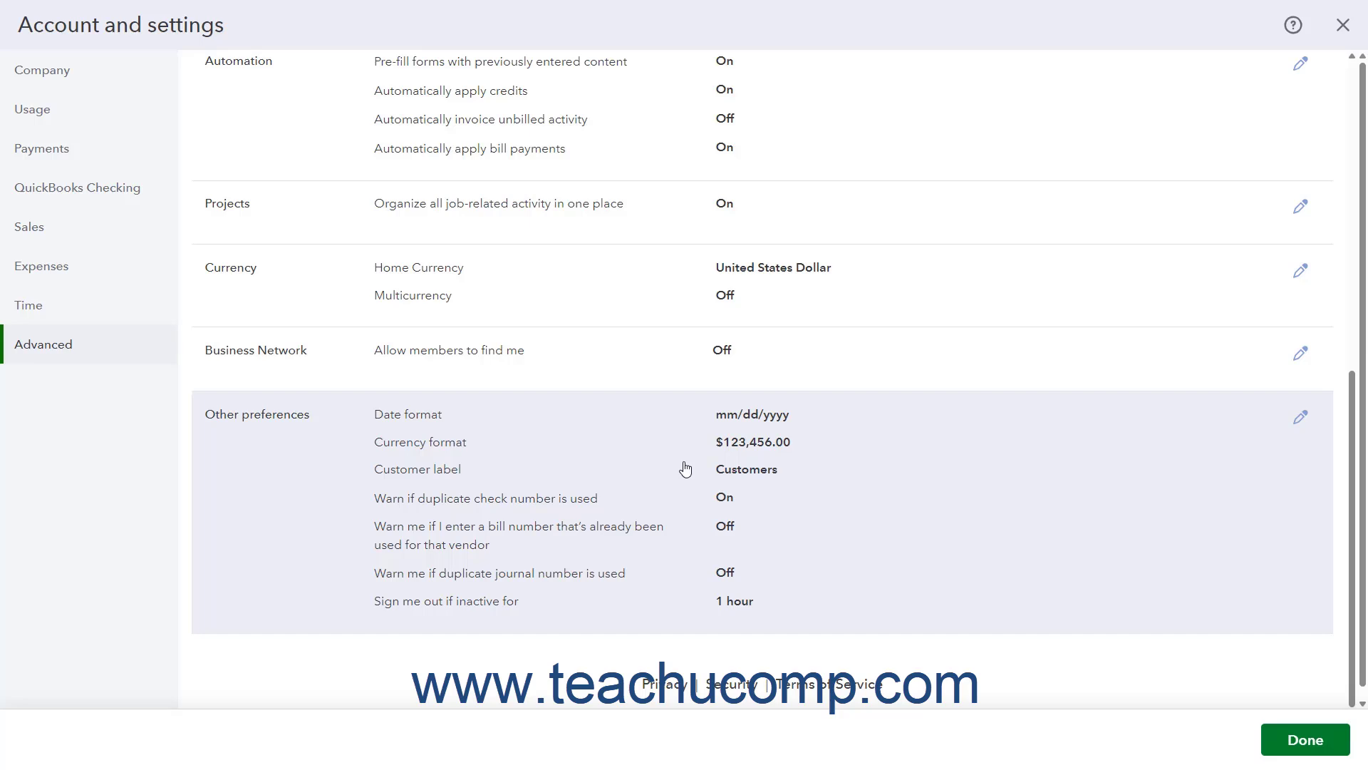
Open Other preferences for editing and review the available date formats, currency formats and customer labels.
click(448, 480)
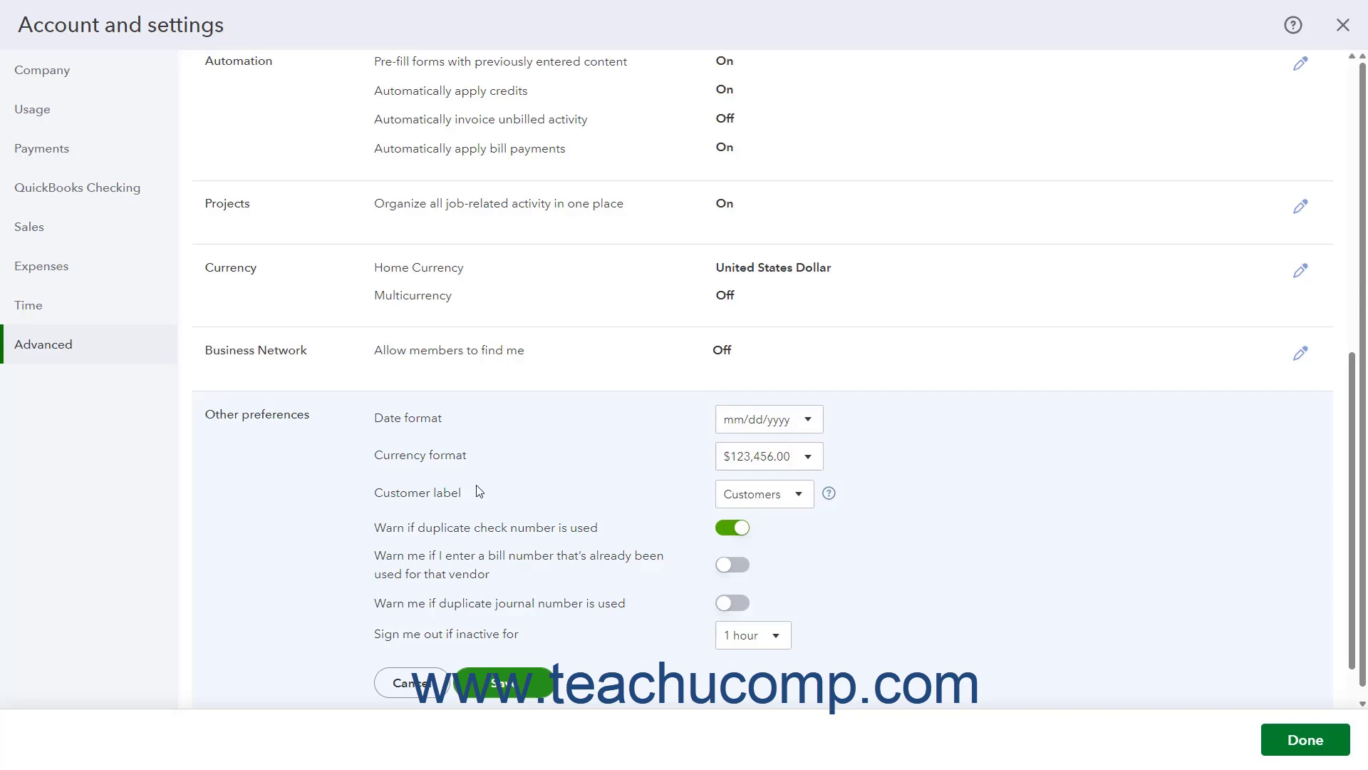
click(806, 428)
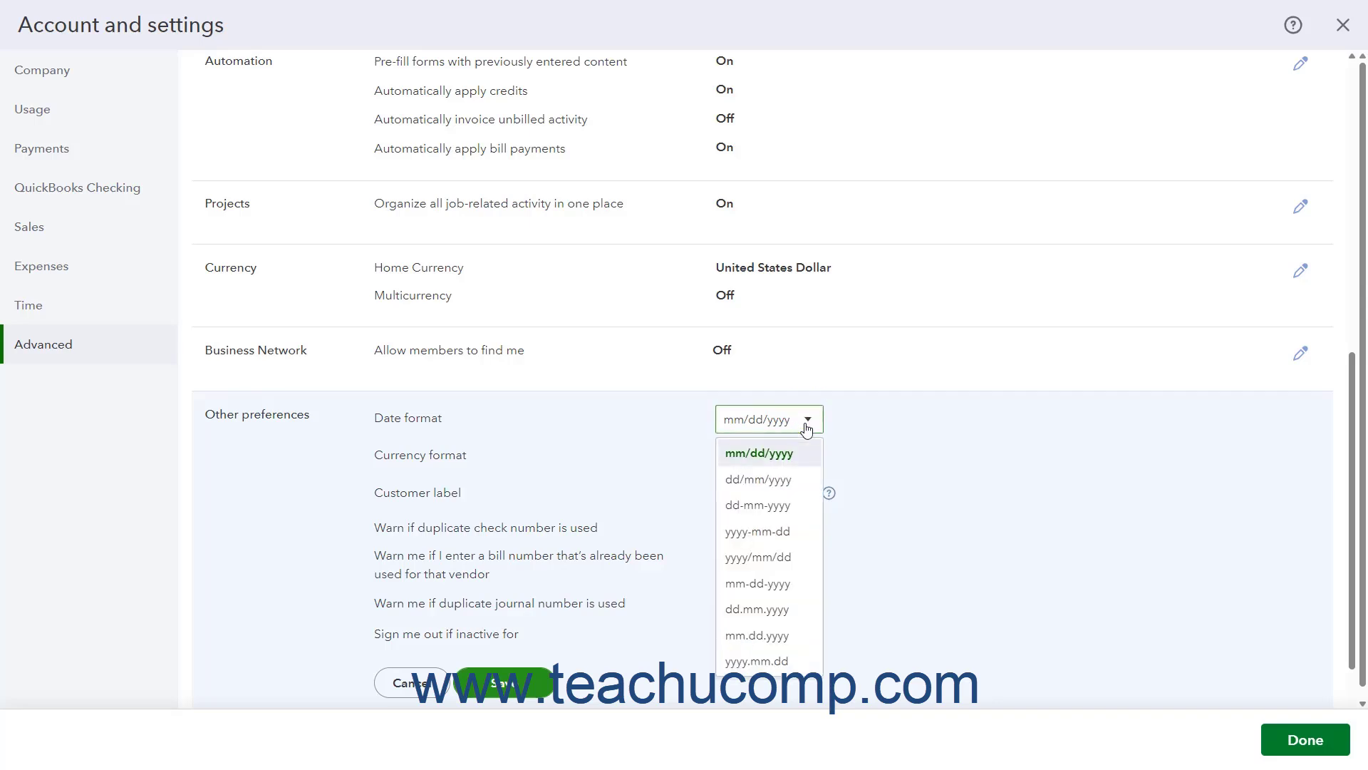
click(806, 428)
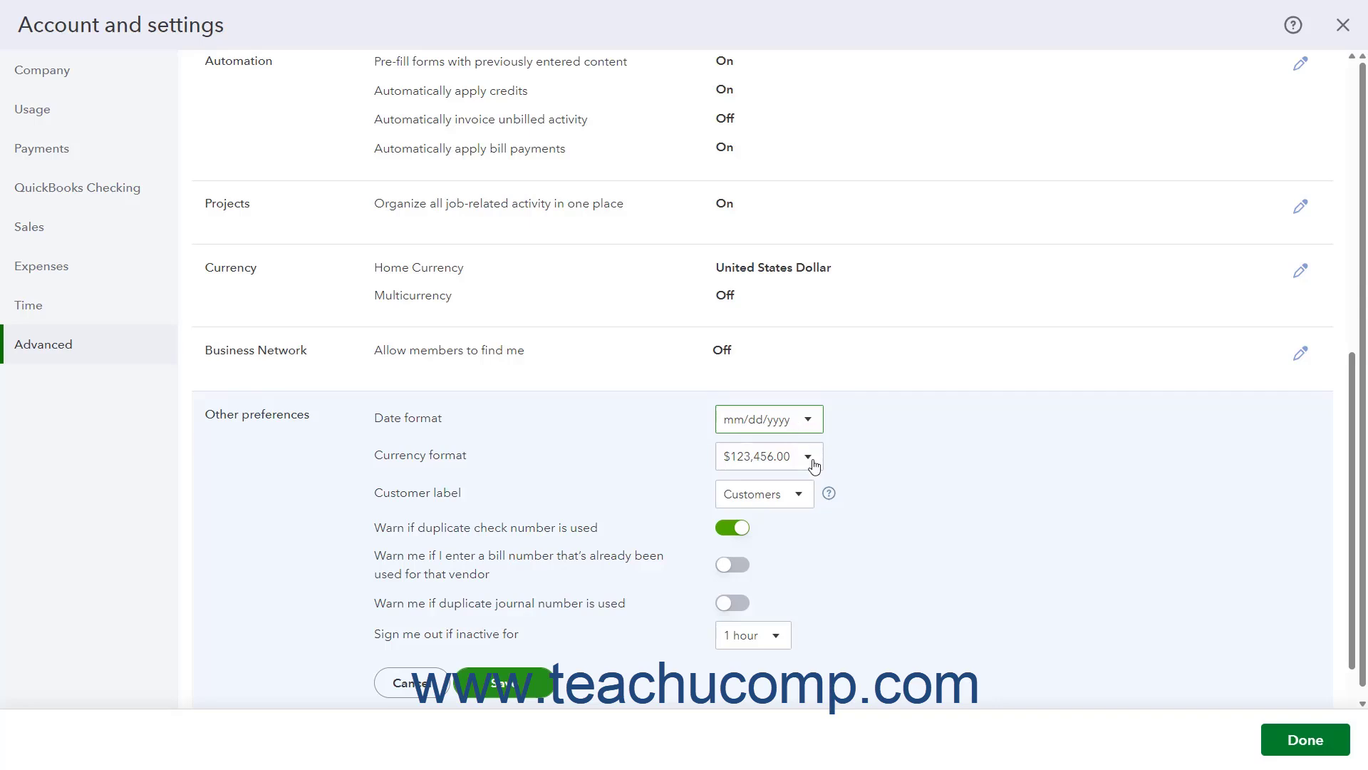
click(809, 458)
click(809, 457)
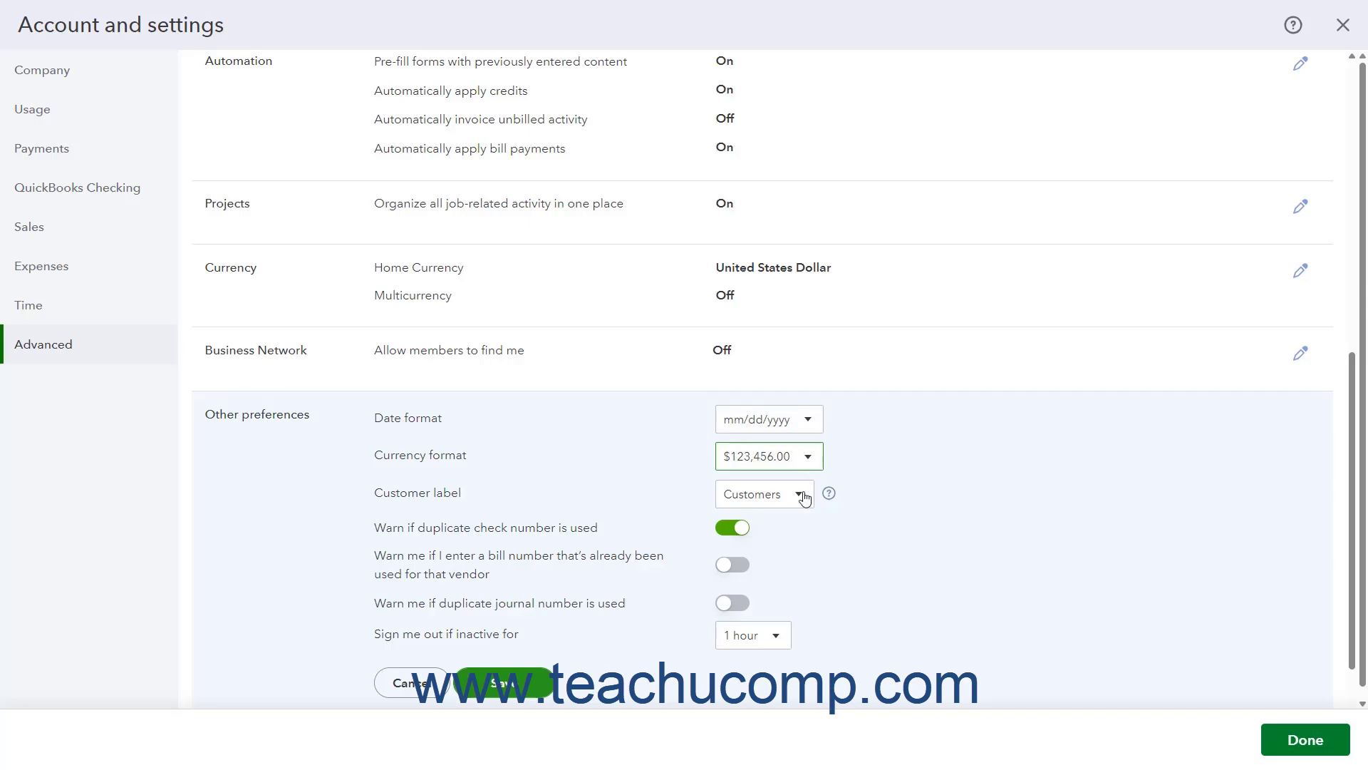
click(805, 498)
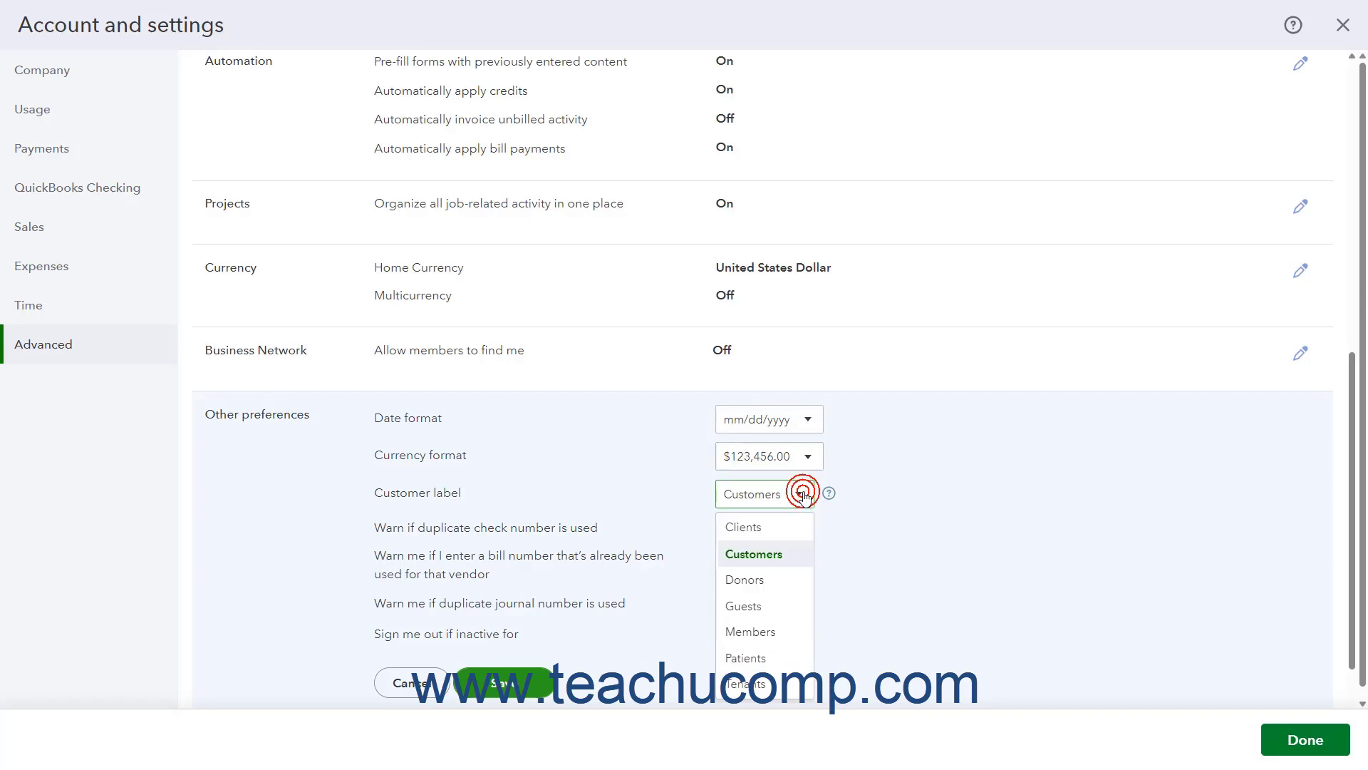
click(805, 498)
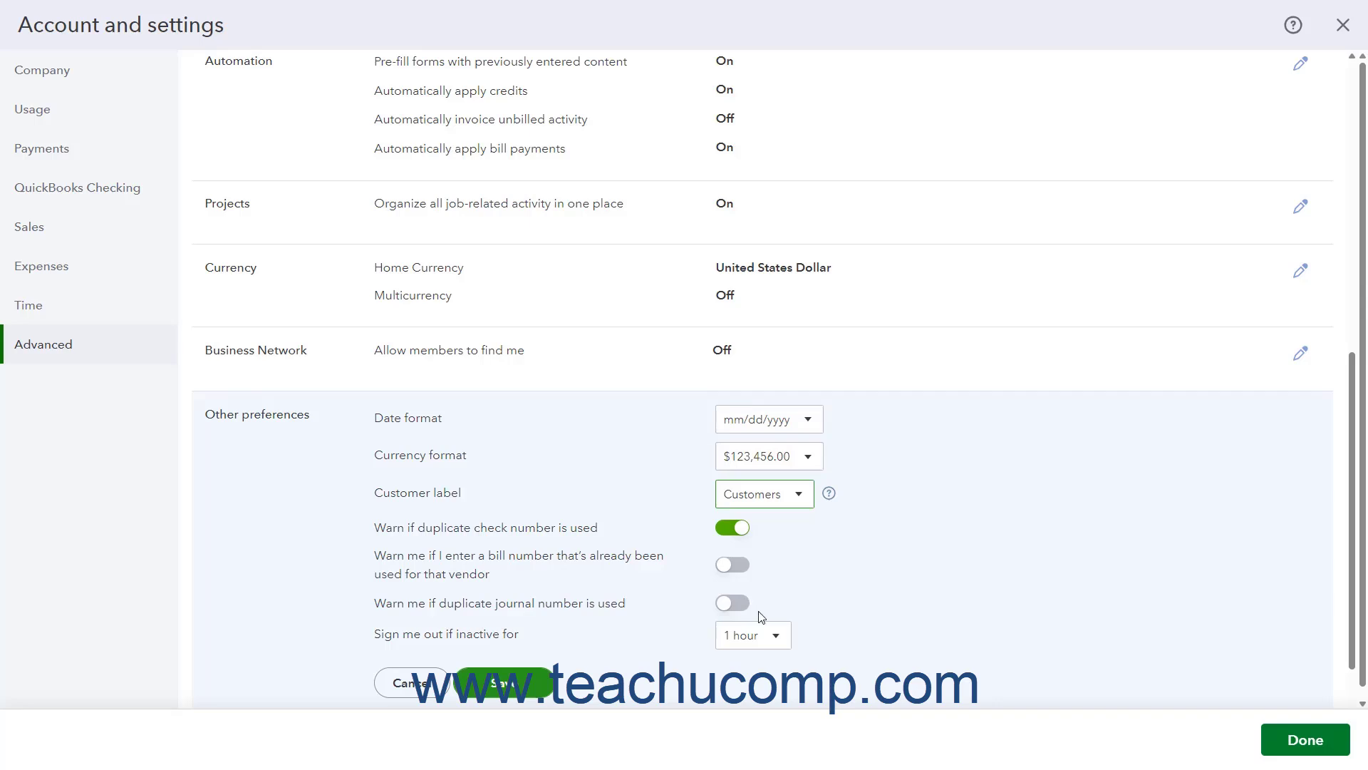
Review the inactivity sign-out durations, and leave Other preferences and the account settings without changing them.
click(778, 638)
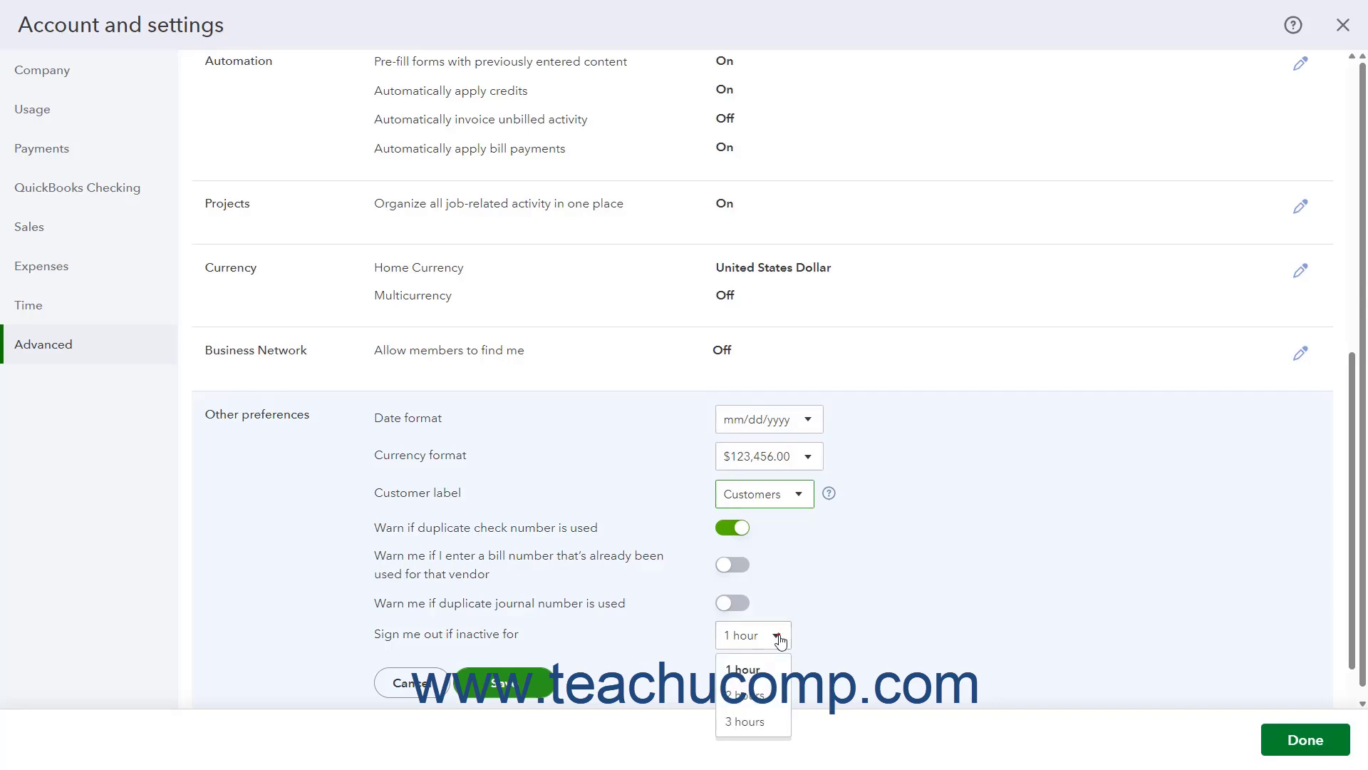
click(778, 638)
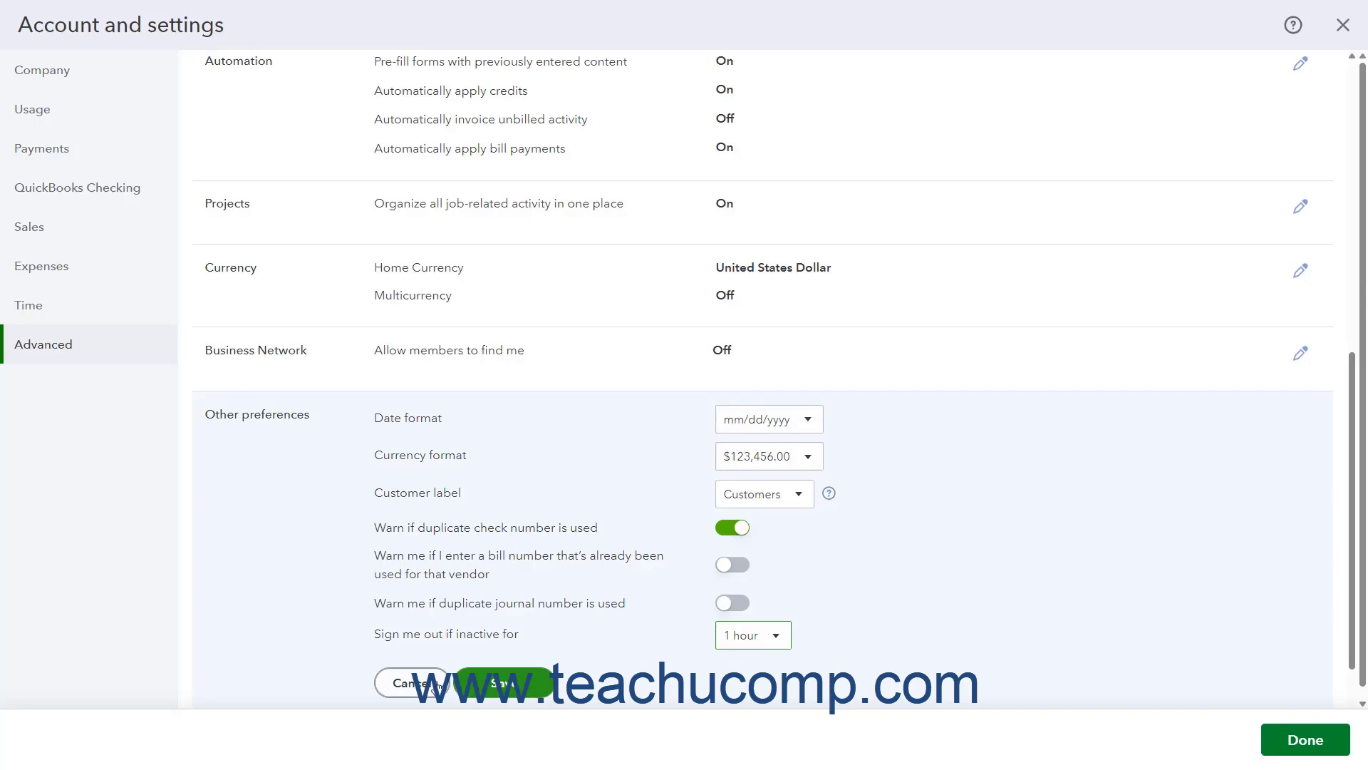
click(436, 684)
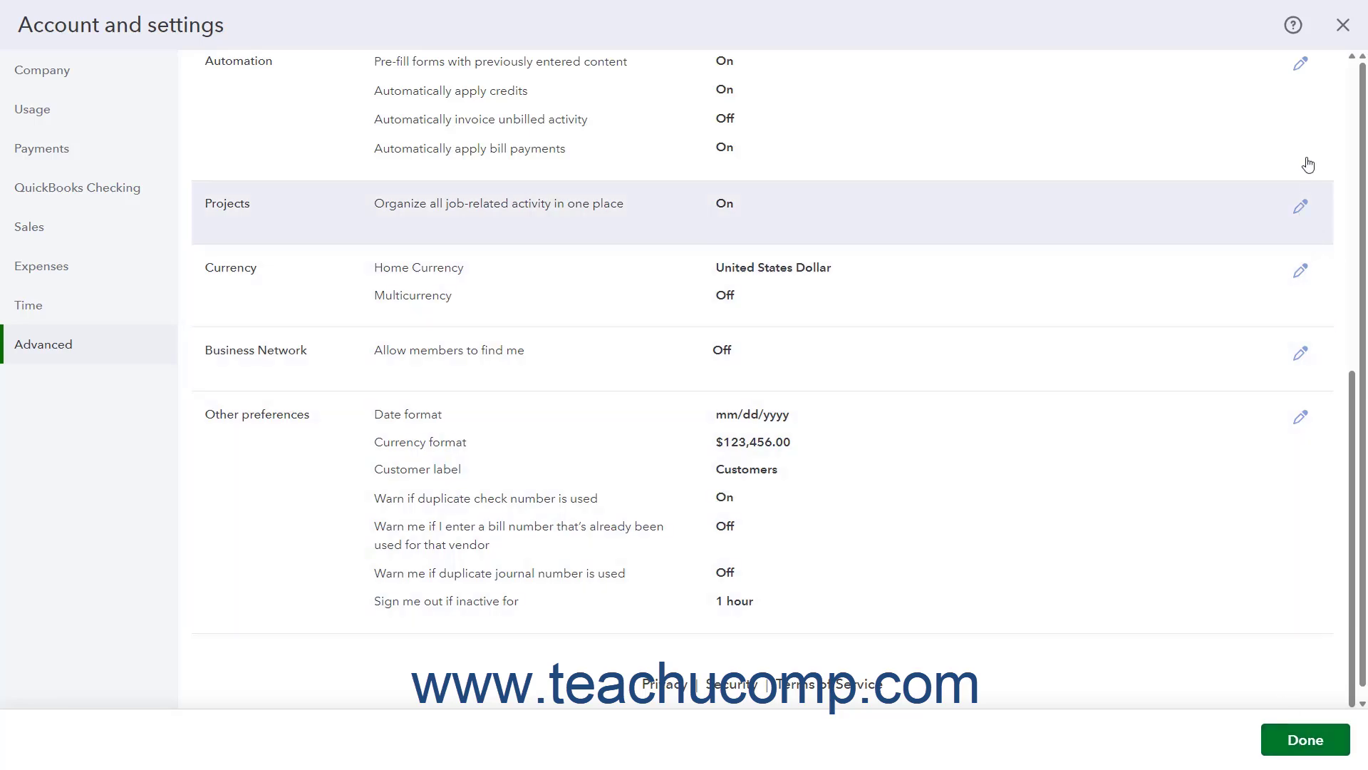
click(1344, 28)
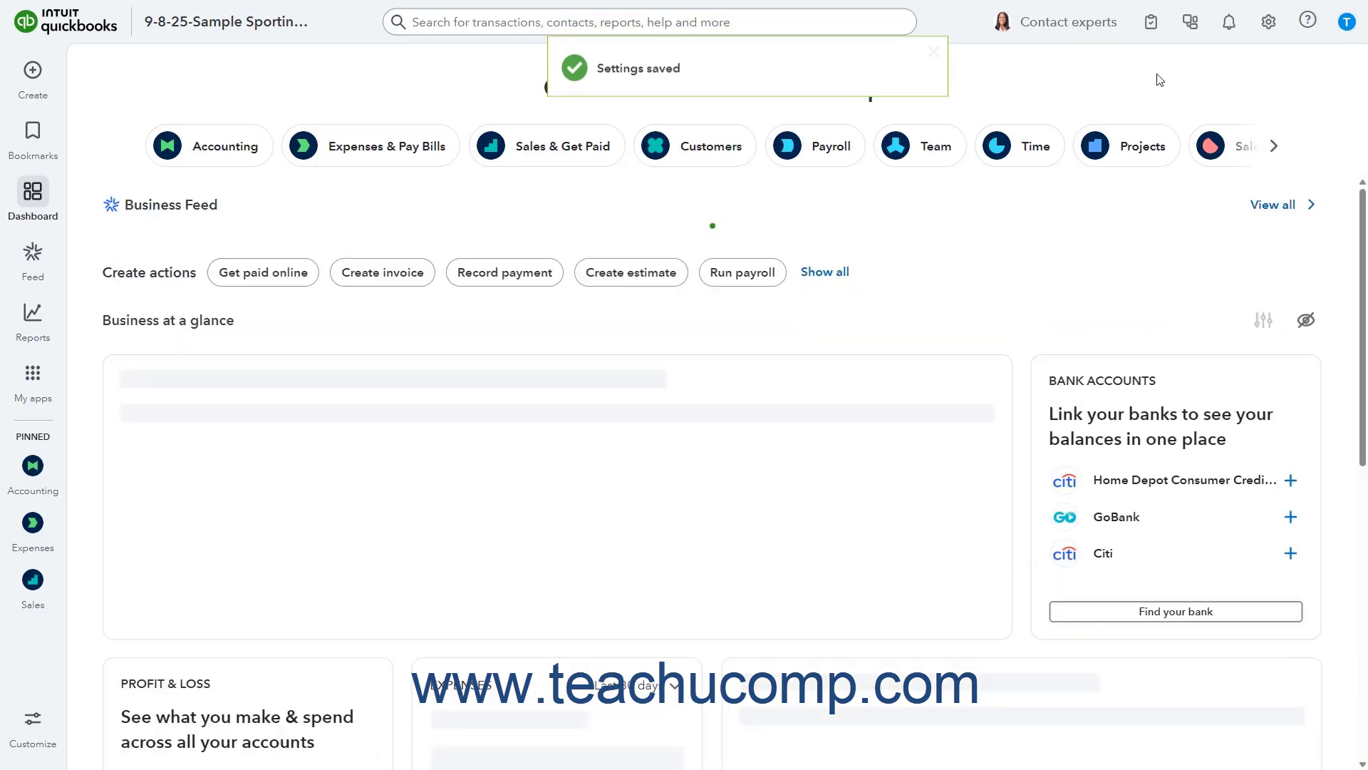